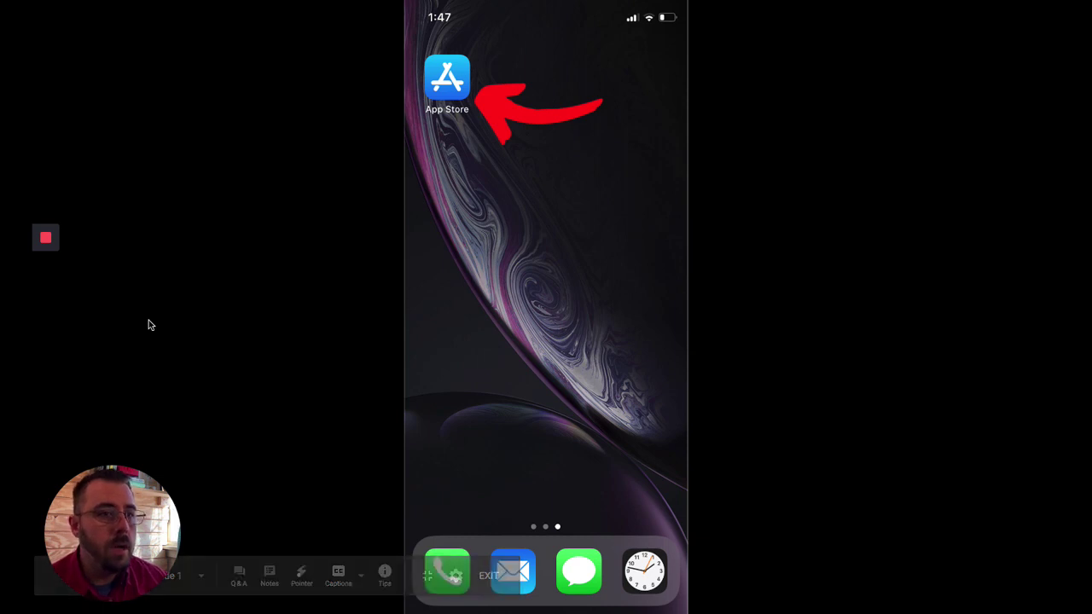
# Step: Search the App Store for 'Canvas' and install the Canvas Parent app
pyautogui.click(453, 79)
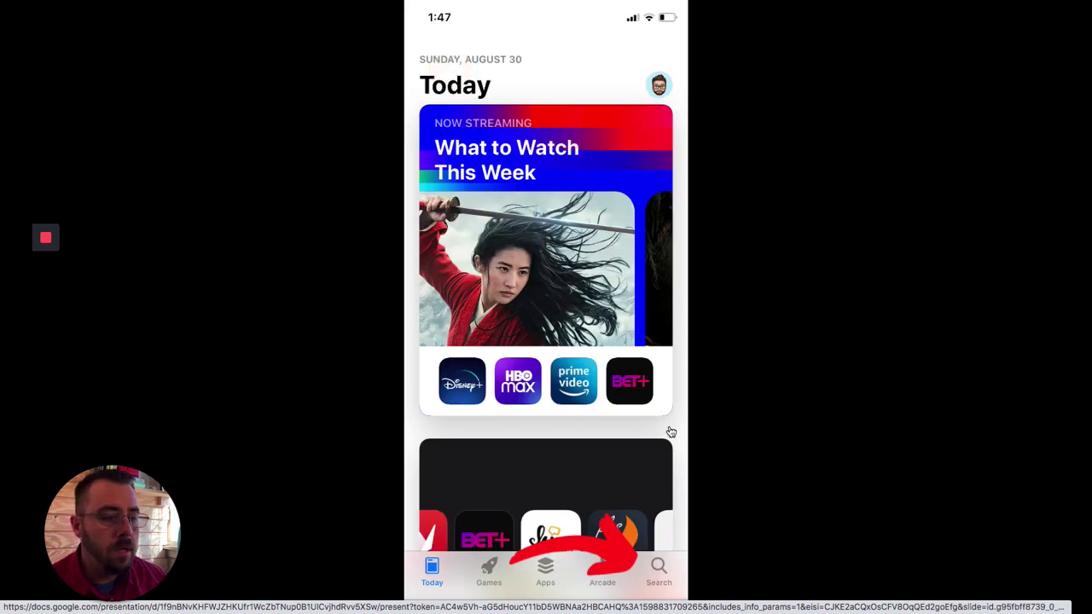
pyautogui.click(664, 572)
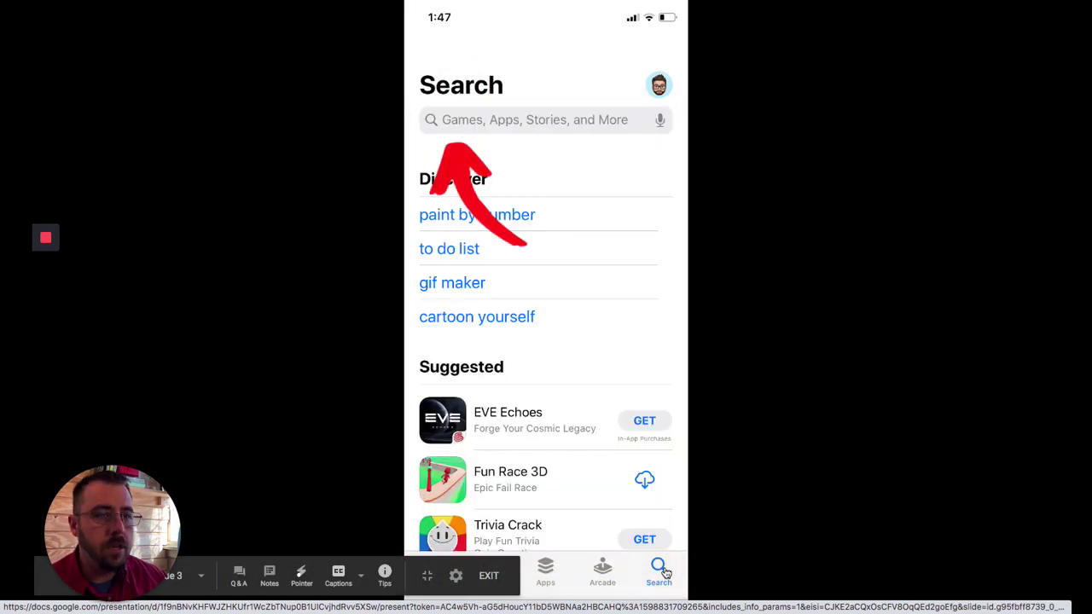
pyautogui.click(452, 123)
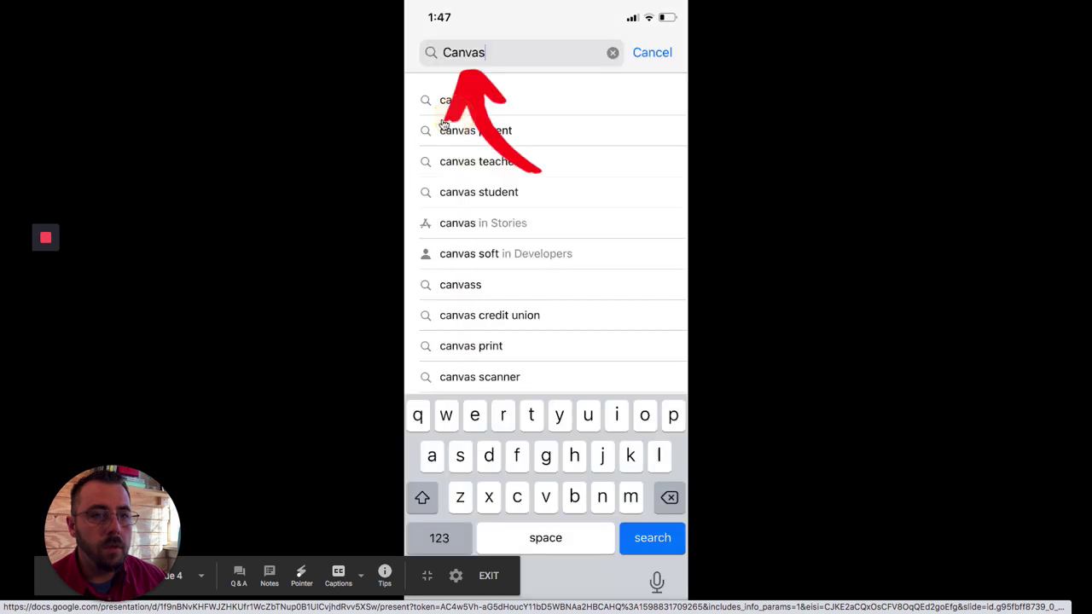
pyautogui.click(465, 57)
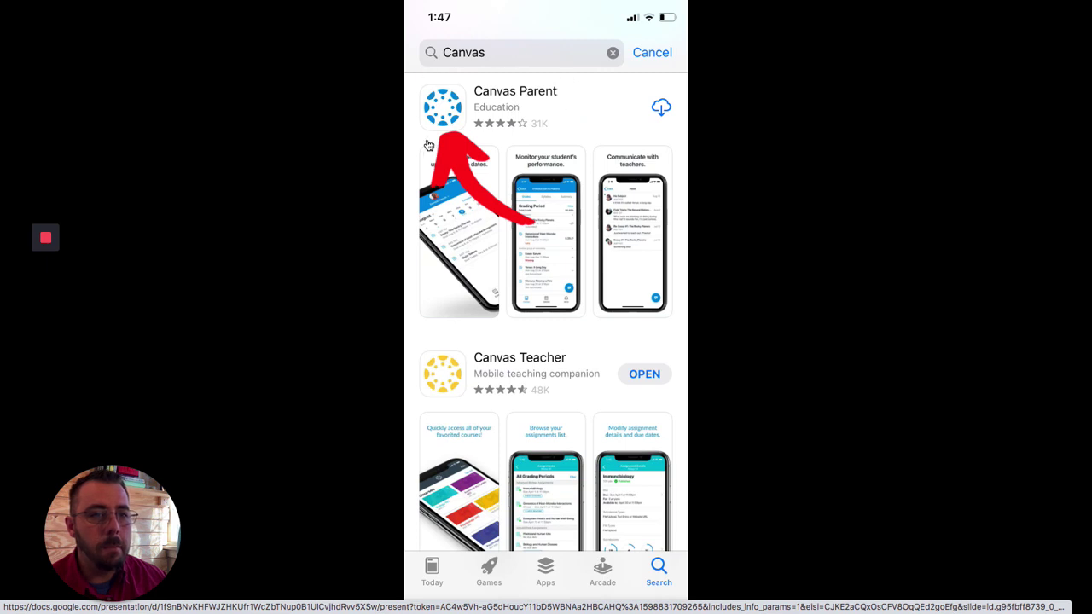
pyautogui.click(448, 112)
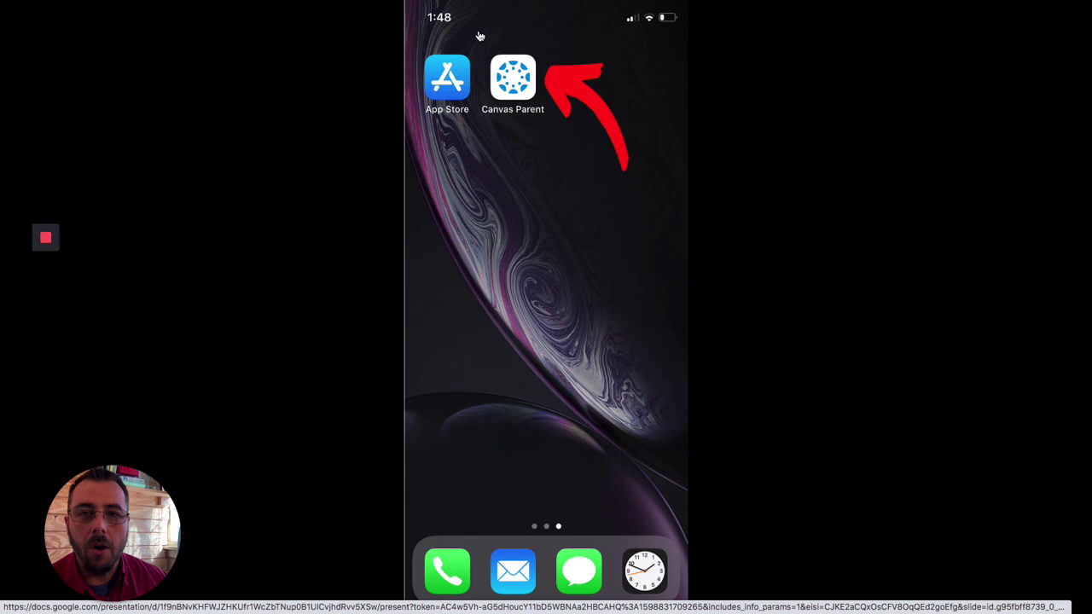
# Step: Launch Canvas Parent, search 'lebanon' and select Lebanon Community Schools (Parents/Guardians)
pyautogui.click(514, 81)
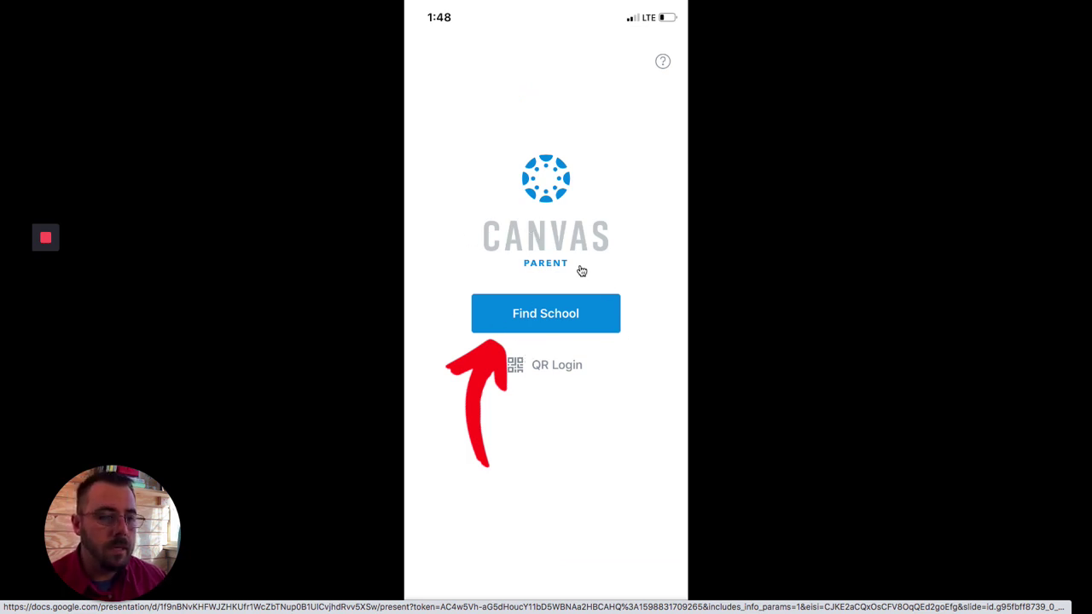
pyautogui.click(521, 315)
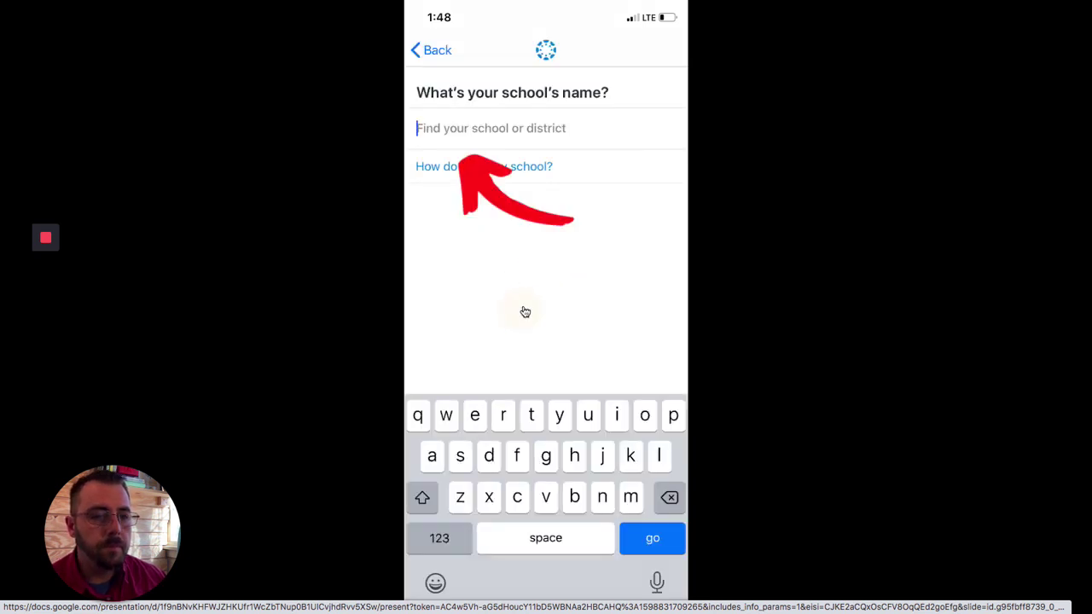
pyautogui.click(445, 134)
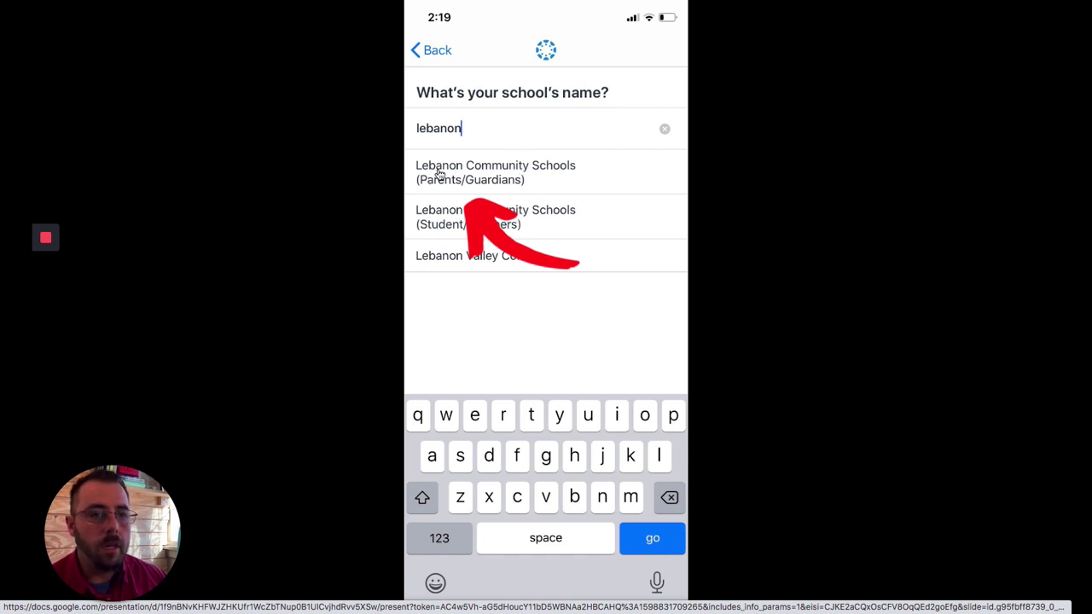
pyautogui.click(438, 173)
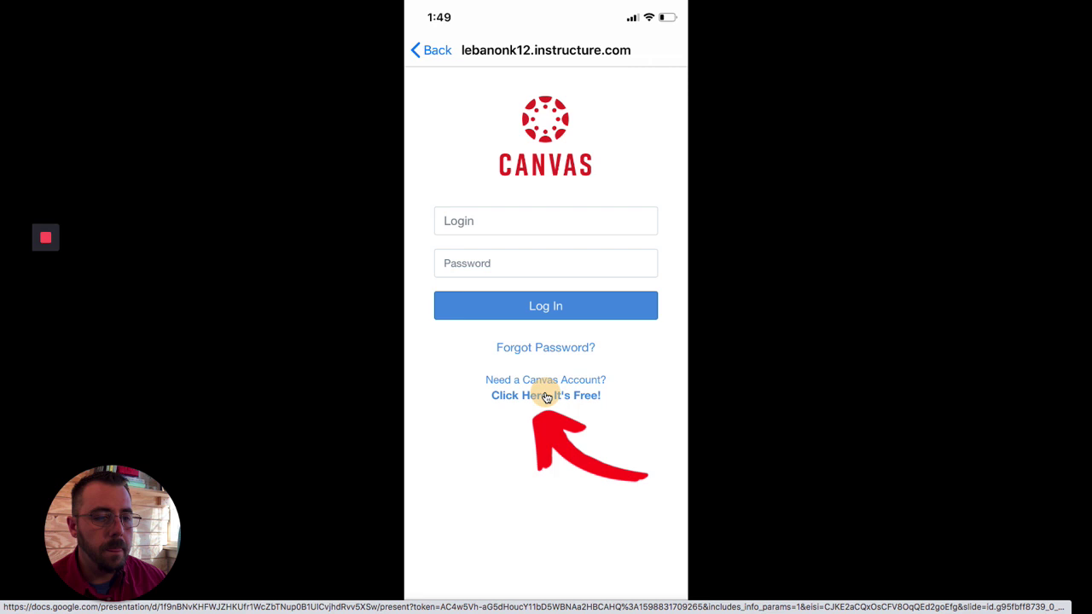
# Step: Open the free Parent Signup form and enter the parent's name, email, password and the pairing code
pyautogui.click(546, 398)
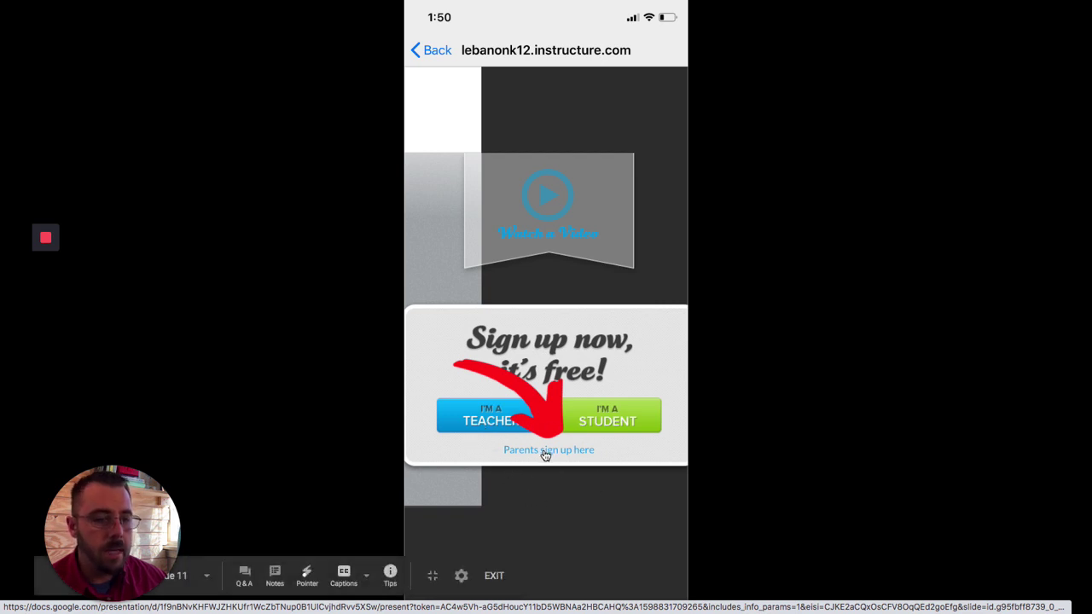
pyautogui.click(547, 458)
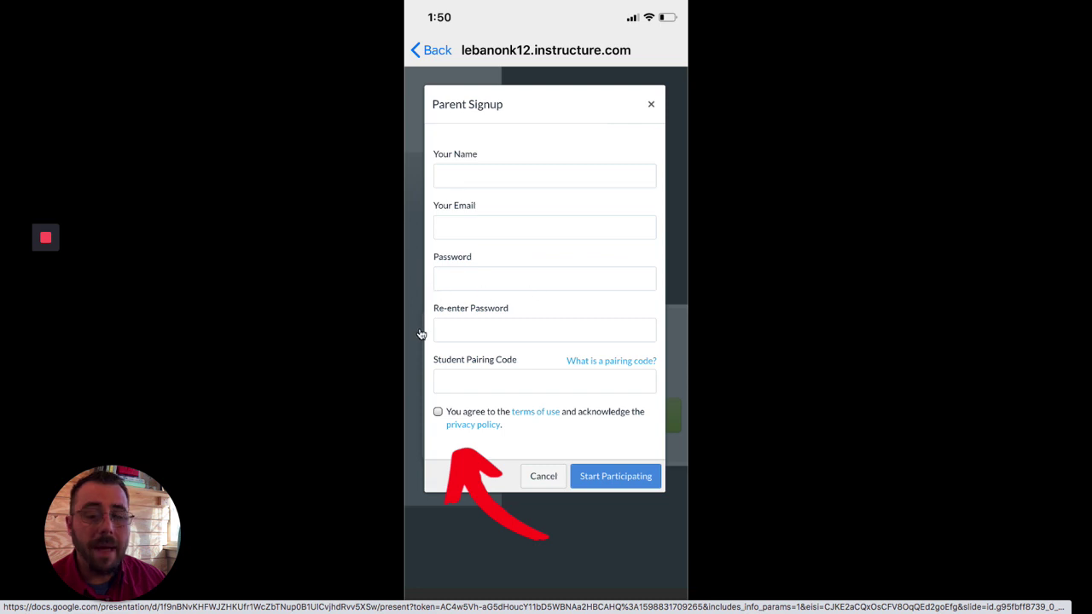
pyautogui.click(497, 381)
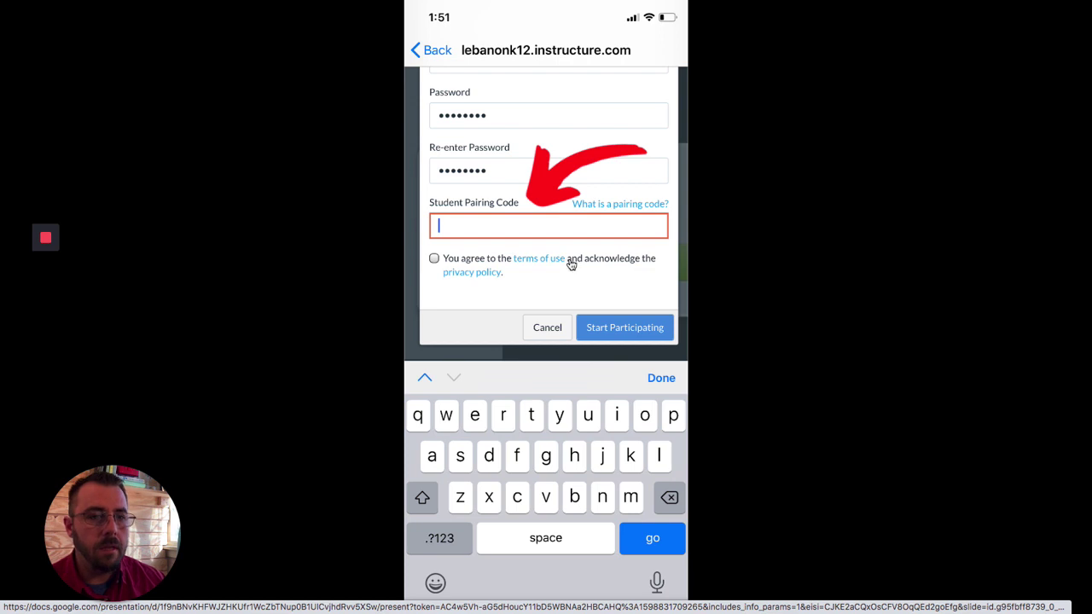
pyautogui.click(475, 225)
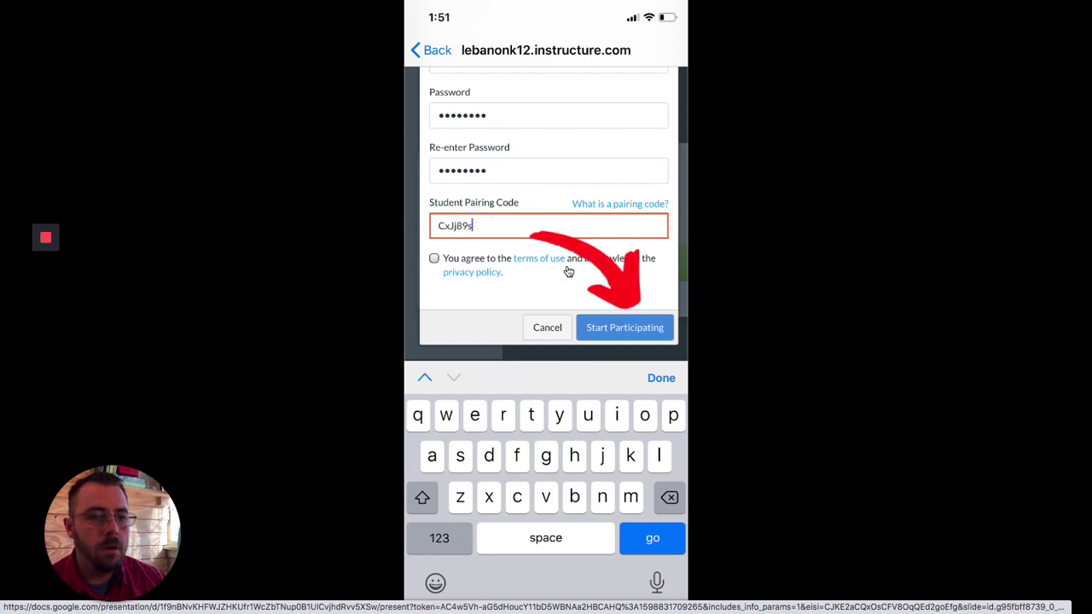
# Step: Submit signup, view 4th Grade Math grades, start a teacher message, then exit the slideshow
pyautogui.click(618, 329)
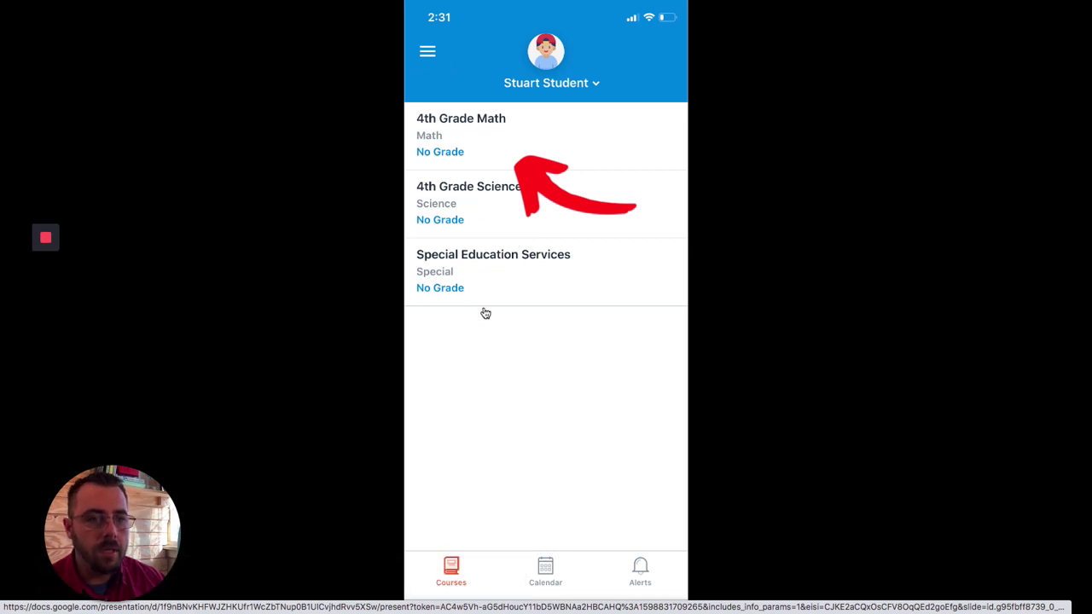
pyautogui.click(459, 133)
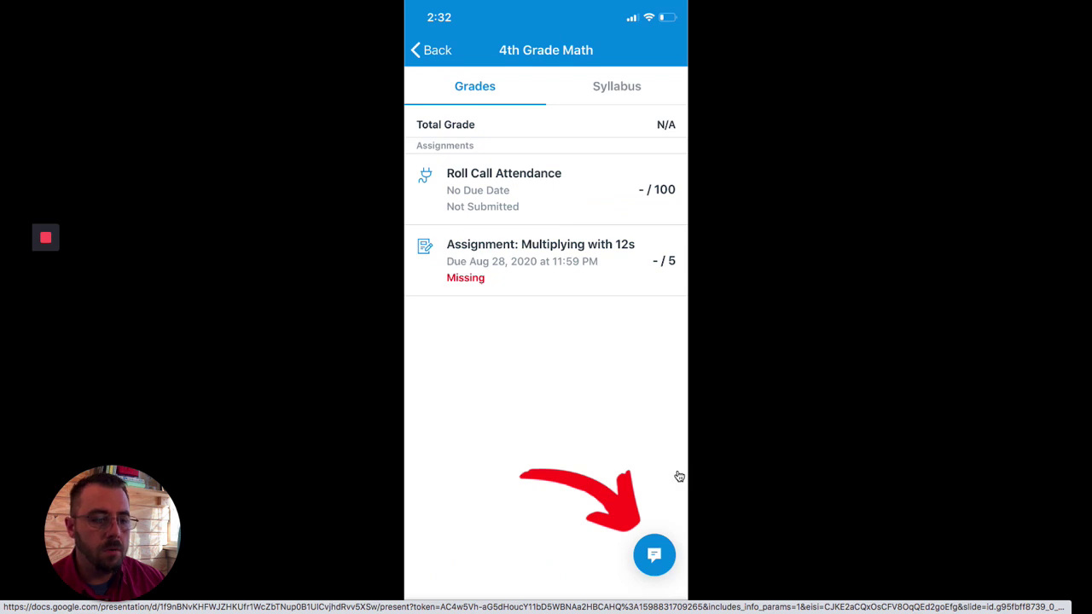
pyautogui.click(659, 562)
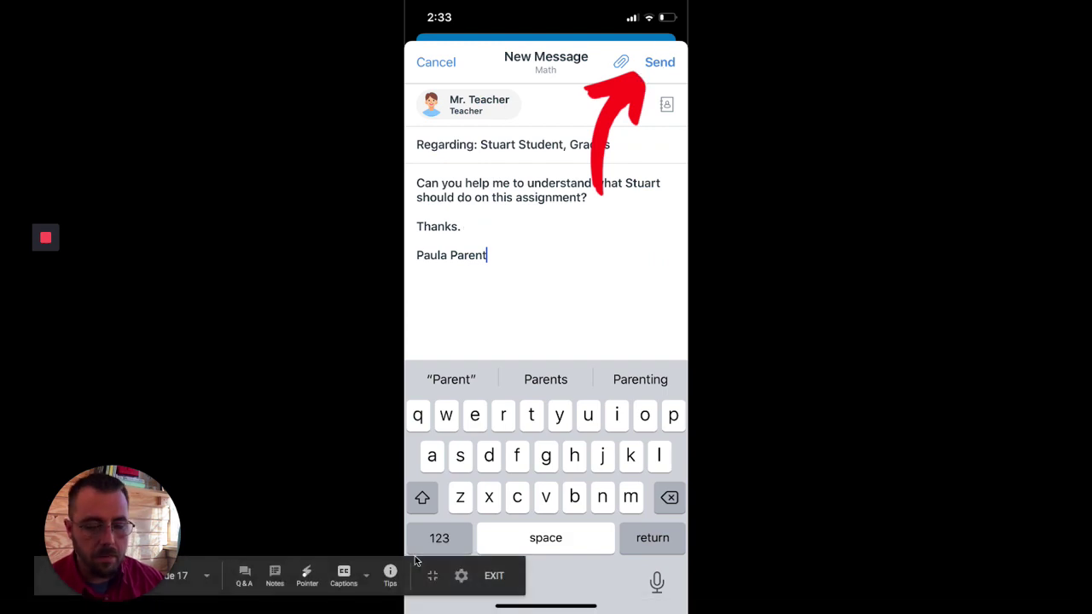
pyautogui.press('Escape')
# Step: Load lebanonk12.instructure.com/login/canvas in a new Chrome tab
pyautogui.press('super+t')
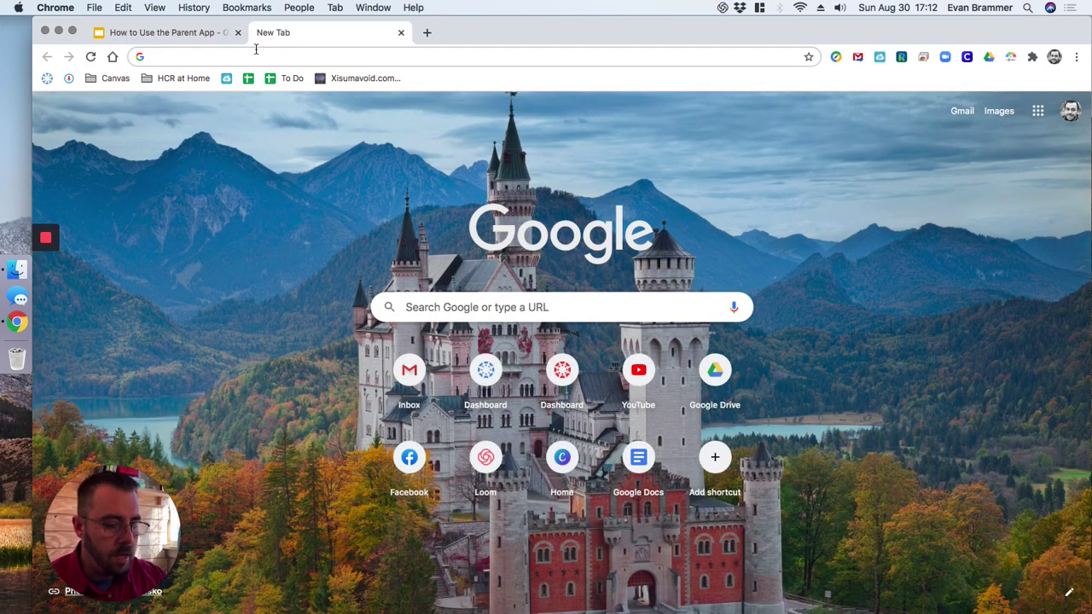
pyautogui.write('cl')
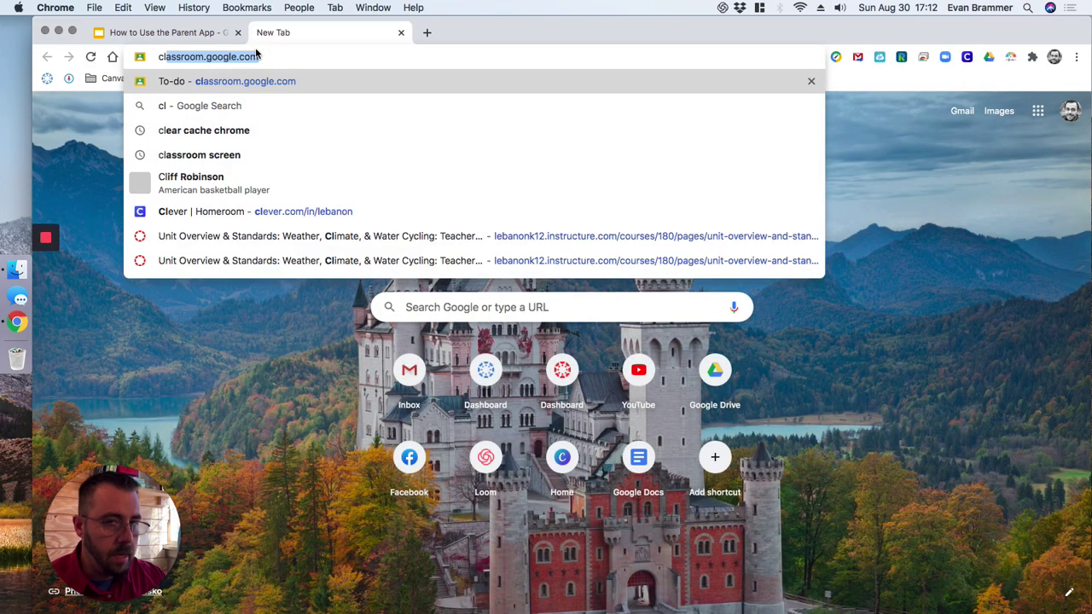
pyautogui.press('BackSpace')
pyautogui.press('BackSpace')
pyautogui.press('BackSpace')
pyautogui.write('can')
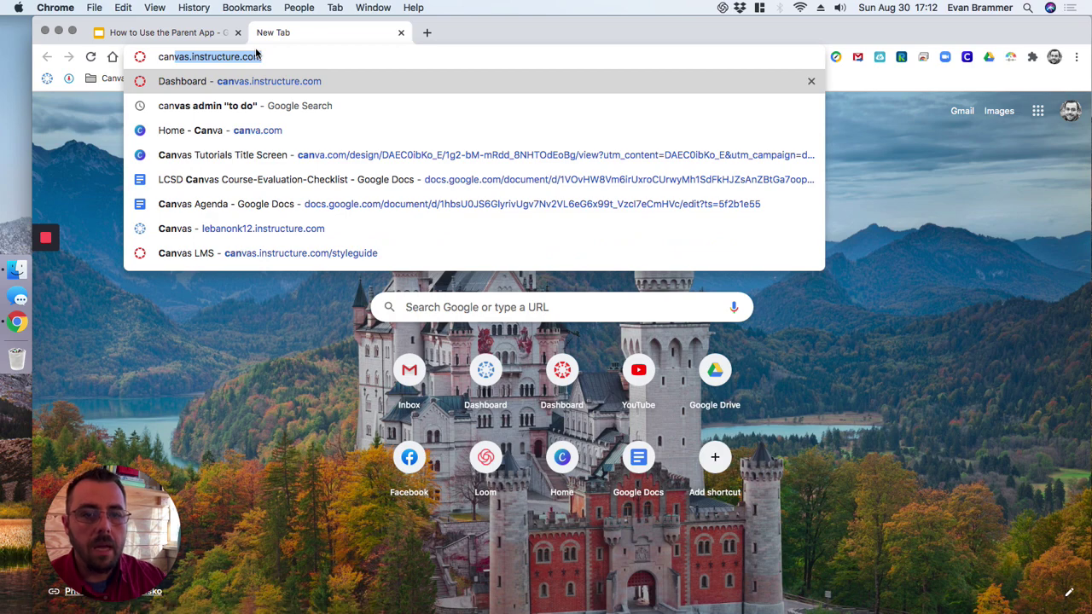
pyautogui.press('Up')
pyautogui.press('Up')
pyautogui.write('/')
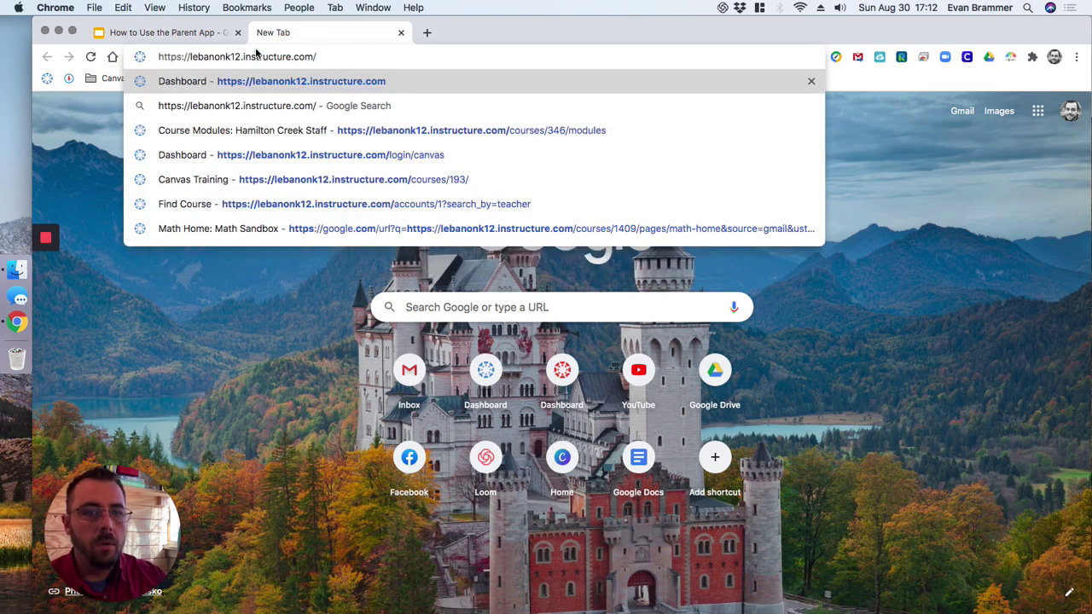
pyautogui.write('login')
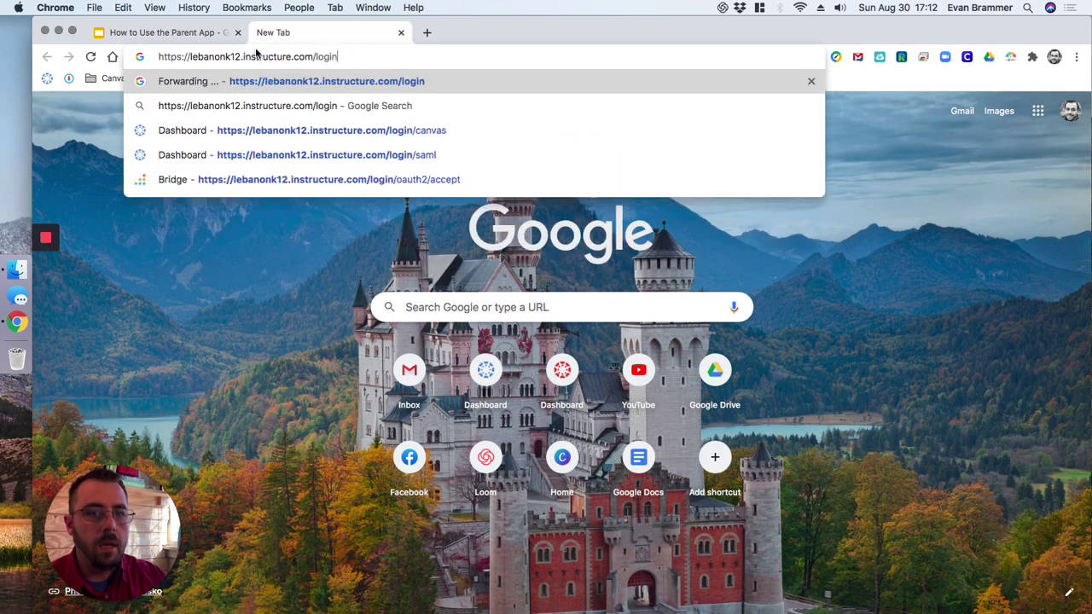
pyautogui.write('/canvas')
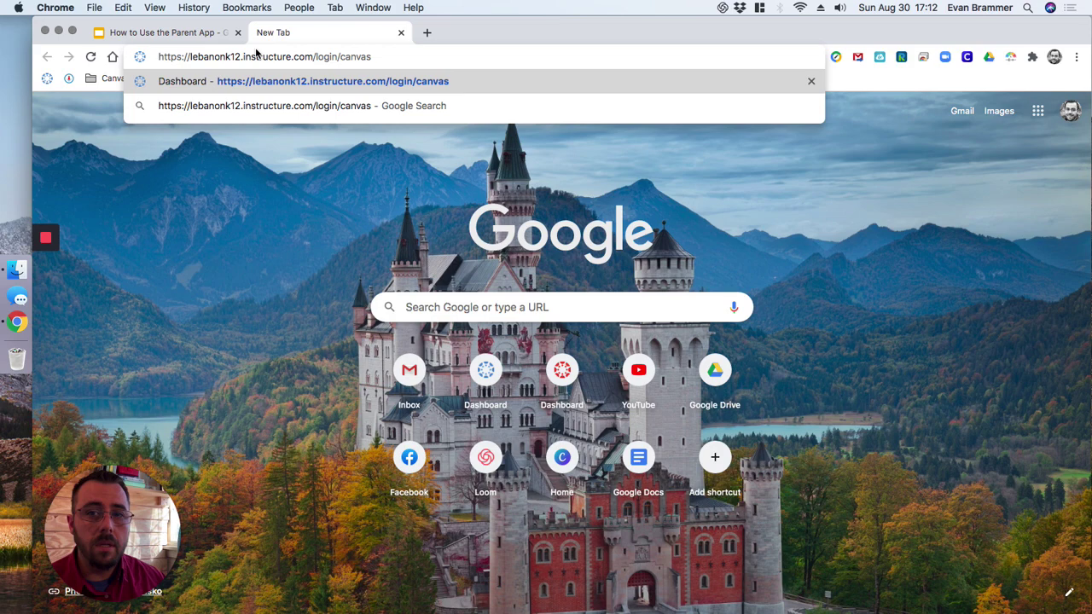
pyautogui.press('Return')
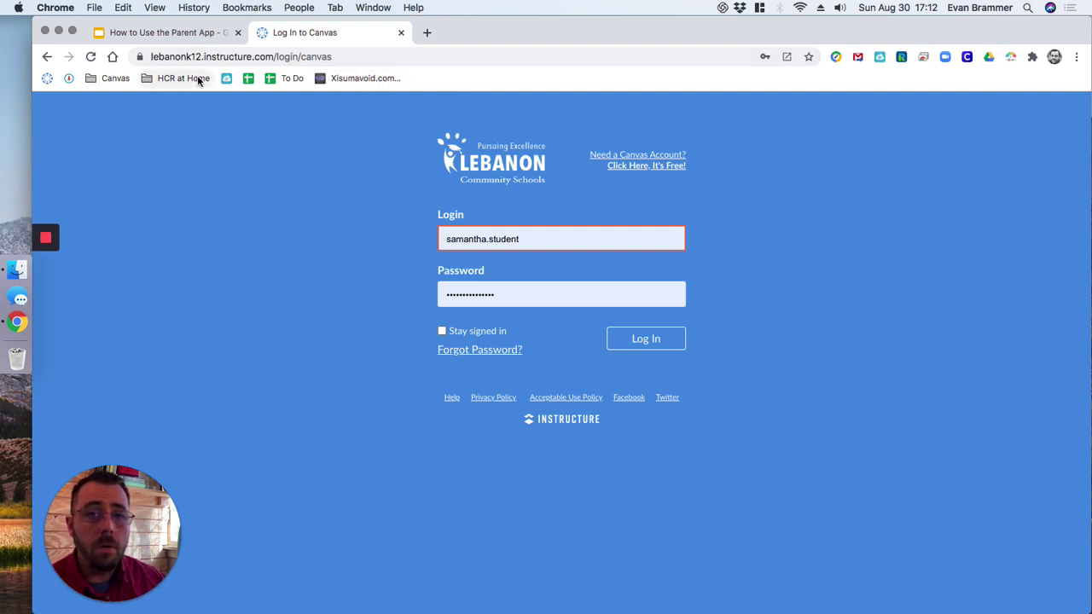
# Step: Log in with the student's username and password to reach the Dashboard of three courses
pyautogui.moveTo(586, 234); pyautogui.dragTo(406, 238)
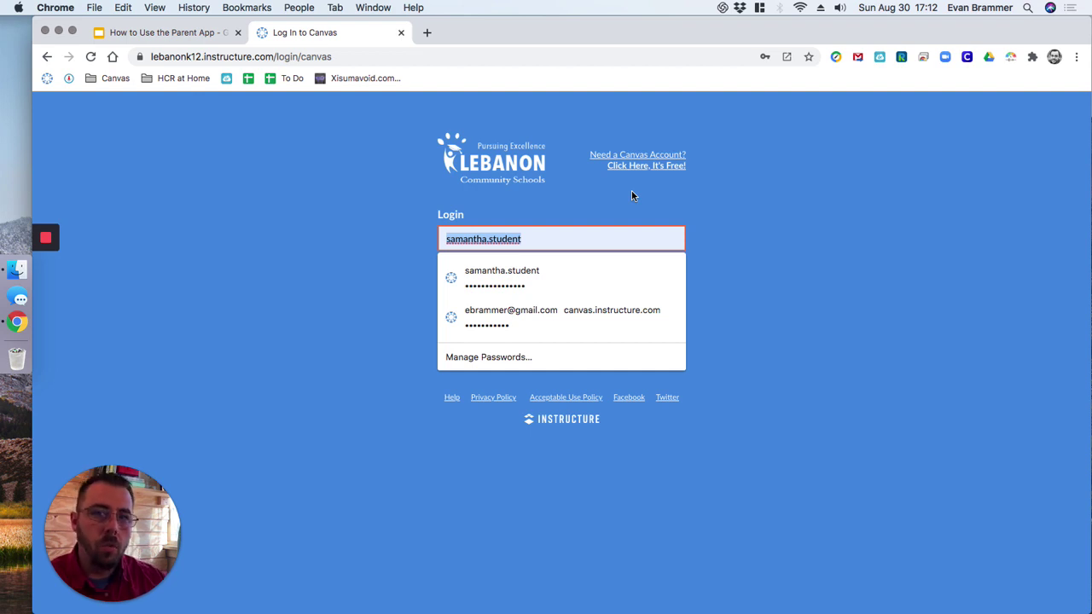
pyautogui.write('stuar')
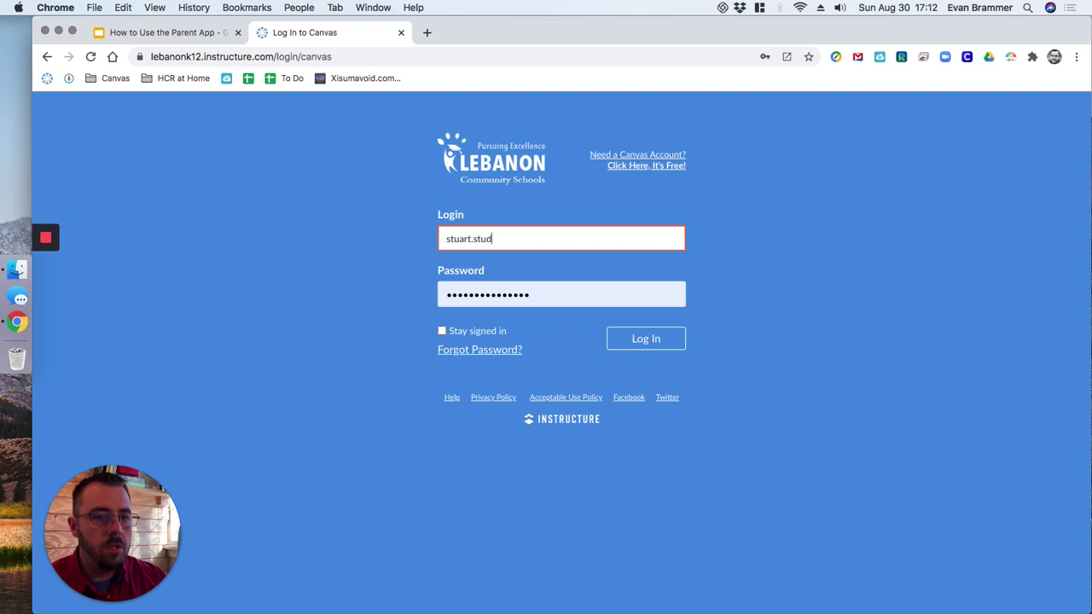
pyautogui.press('Tab')
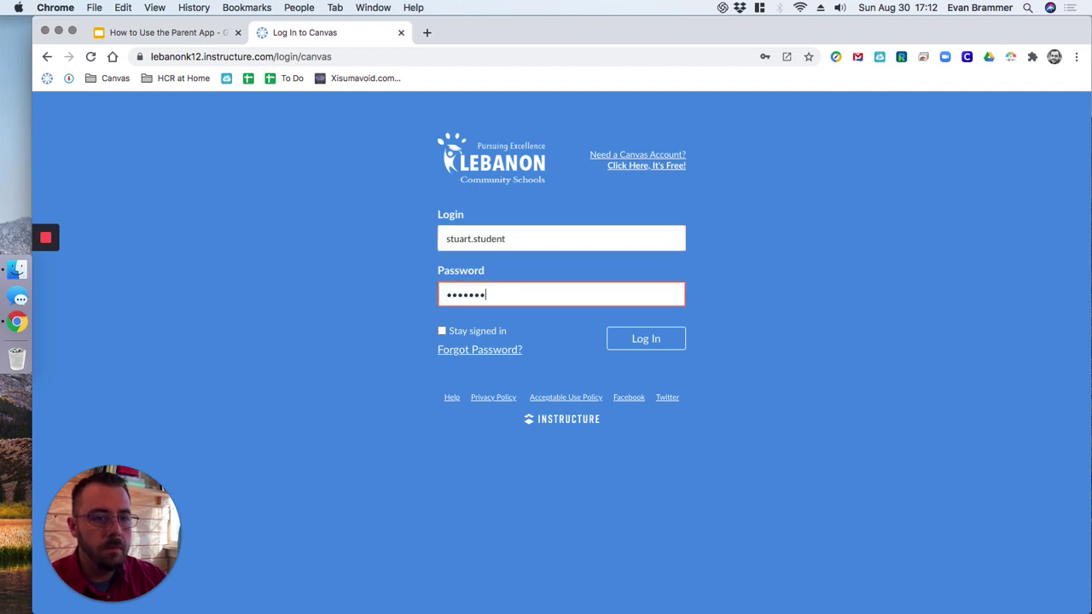
pyautogui.press('Return')
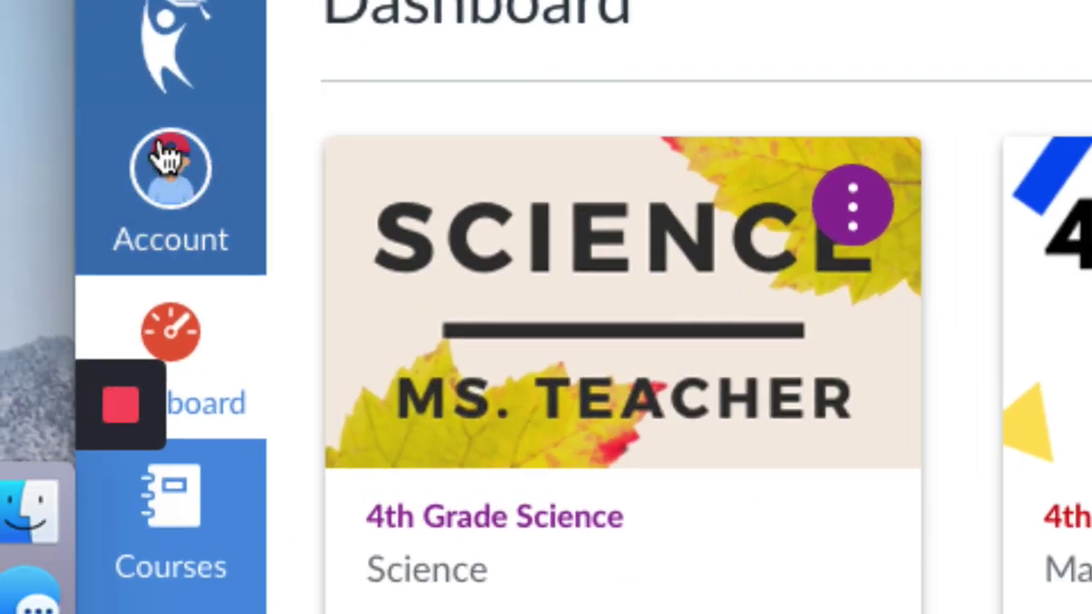
# Step: In the student's account Settings, generate an observer pairing code, copy it and close the dialog
pyautogui.click(164, 161)
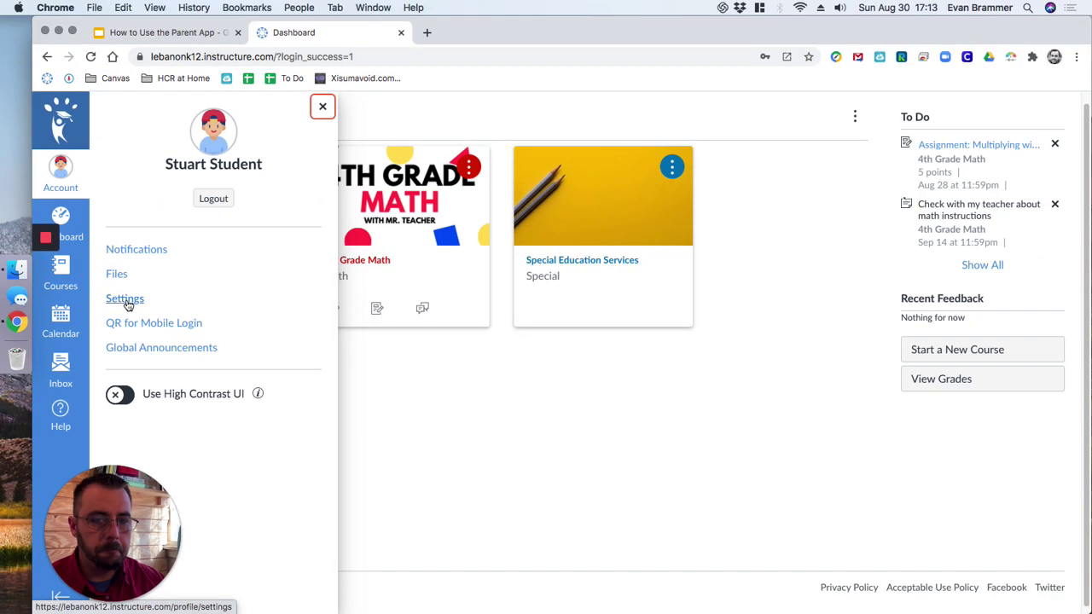
pyautogui.click(394, 426)
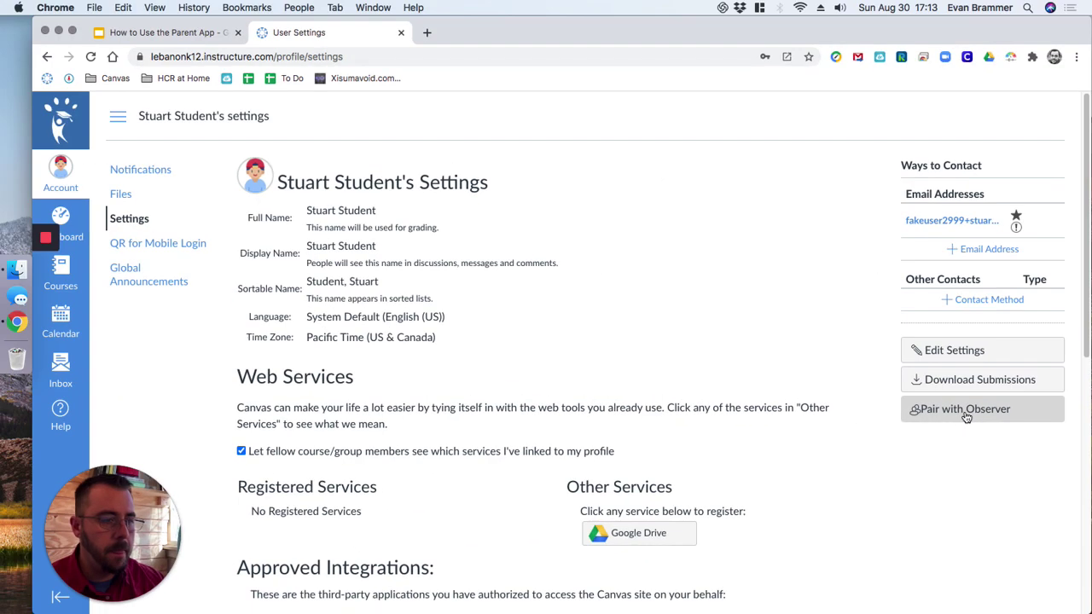
pyautogui.click(670, 402)
pyautogui.moveTo(479, 390); pyautogui.dragTo(414, 390)
pyautogui.click(514, 369)
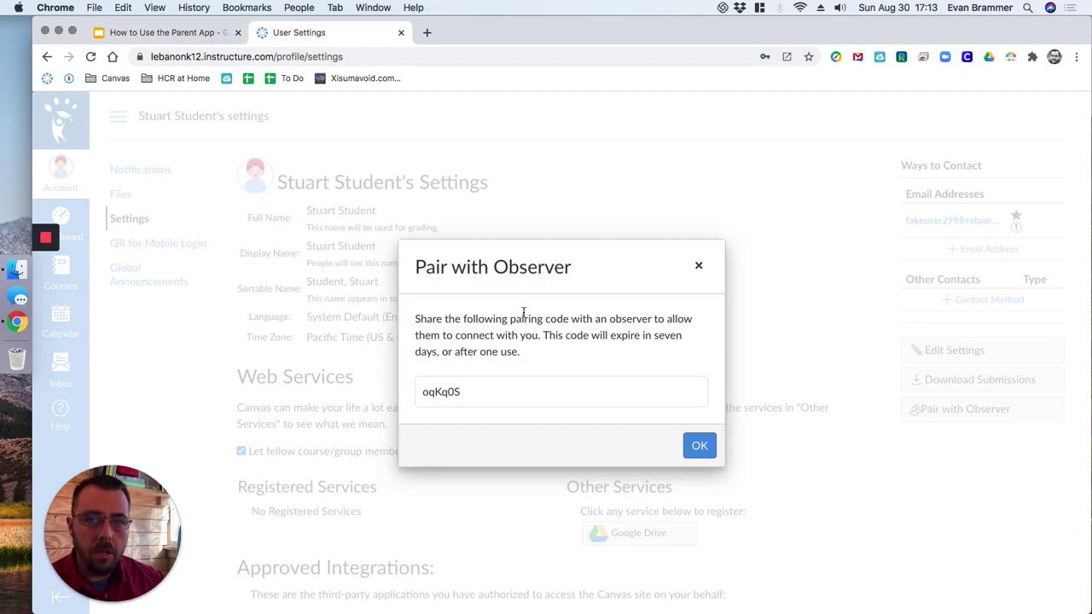
pyautogui.click(701, 444)
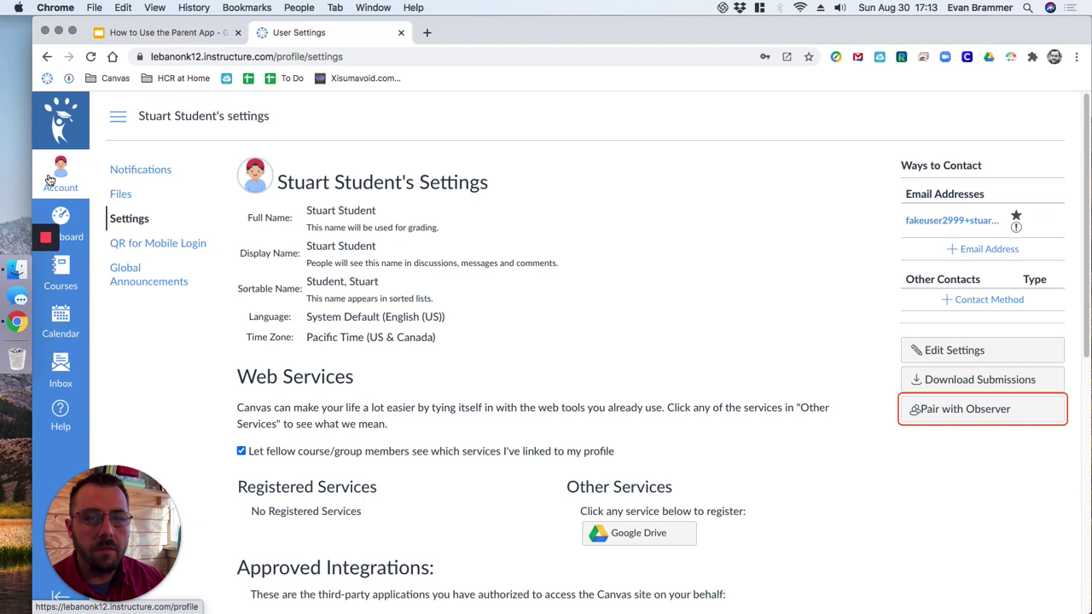
# Step: Log out of the student account and log in with the parent's username and password
pyautogui.click(50, 180)
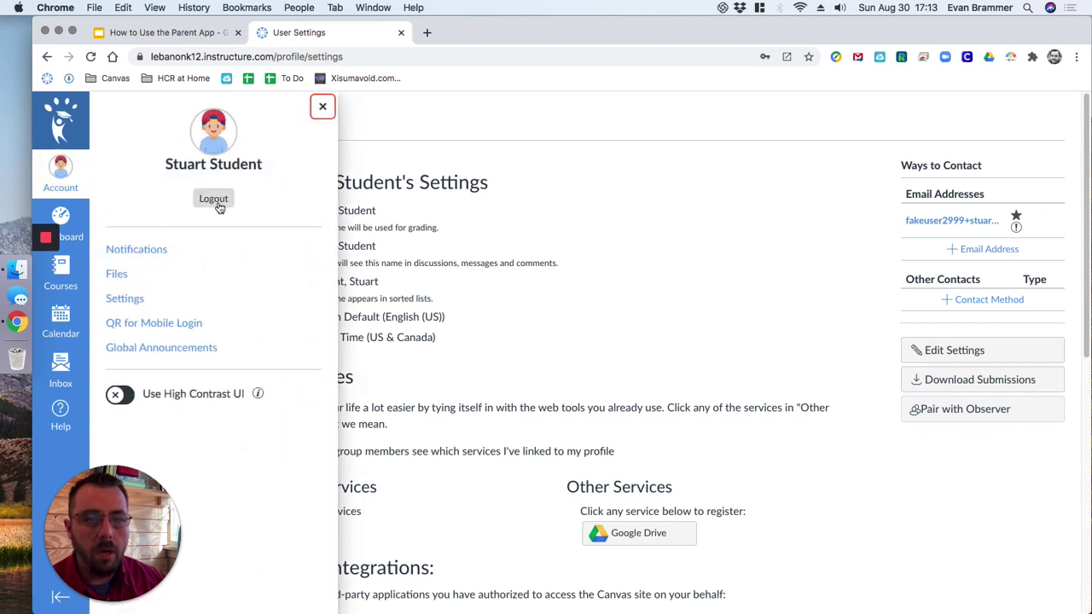
pyautogui.click(213, 199)
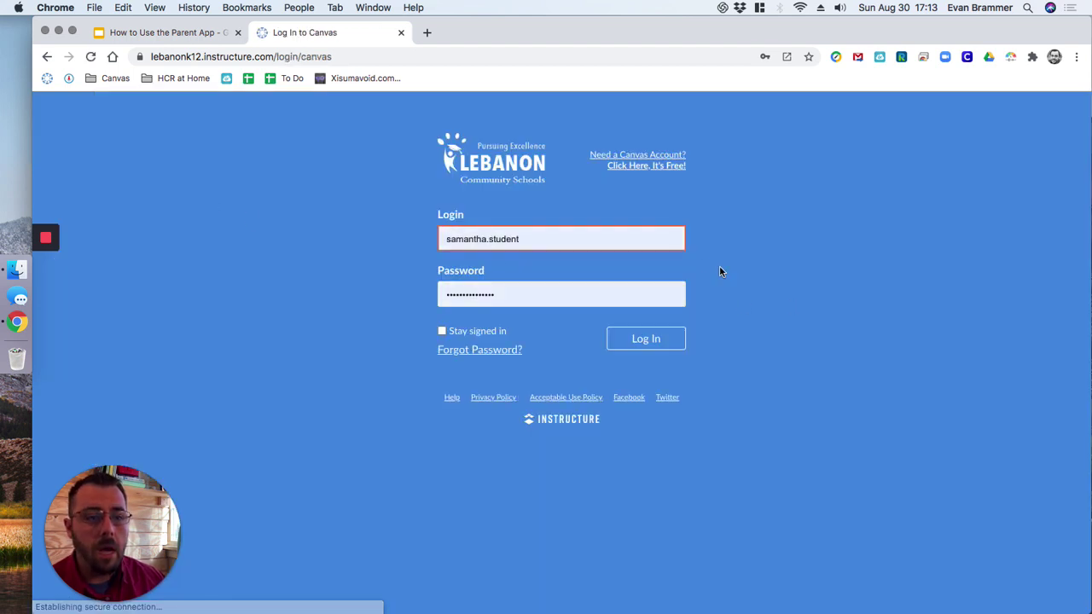
pyautogui.tripleClick(549, 235)
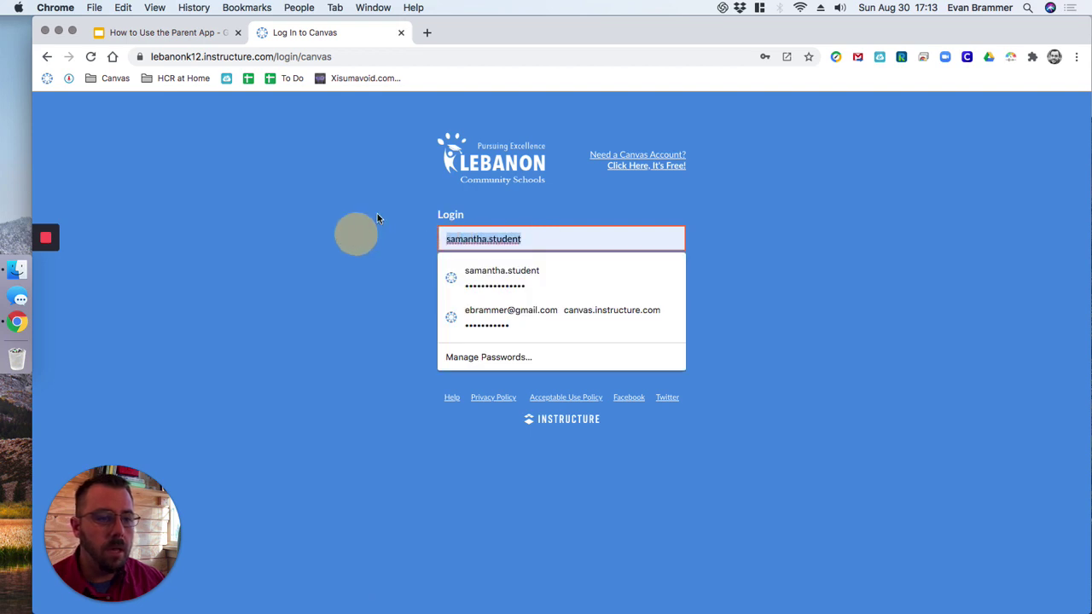
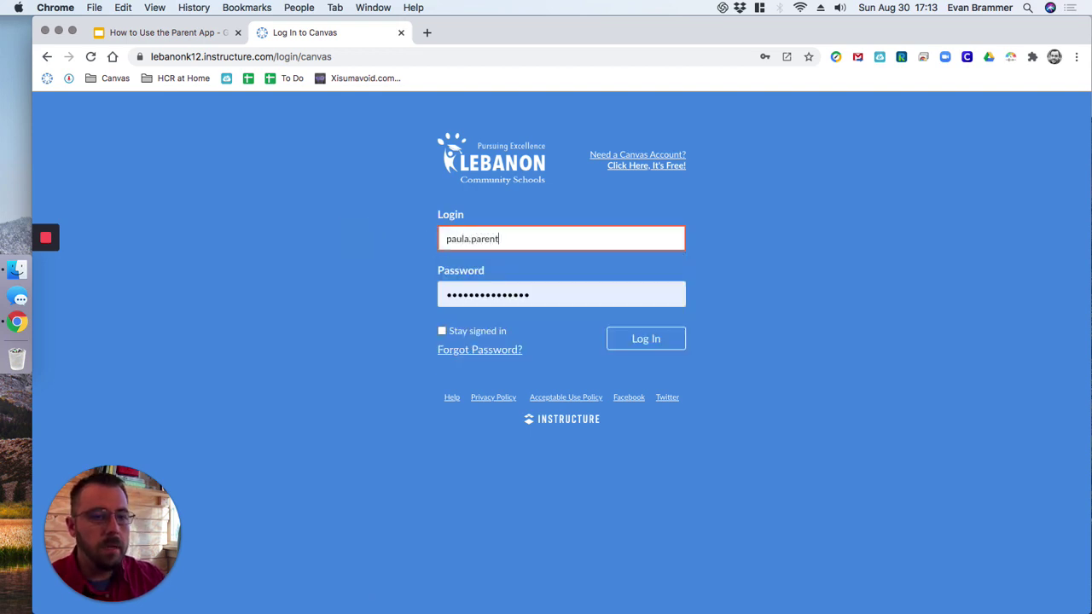
pyautogui.press('Tab')
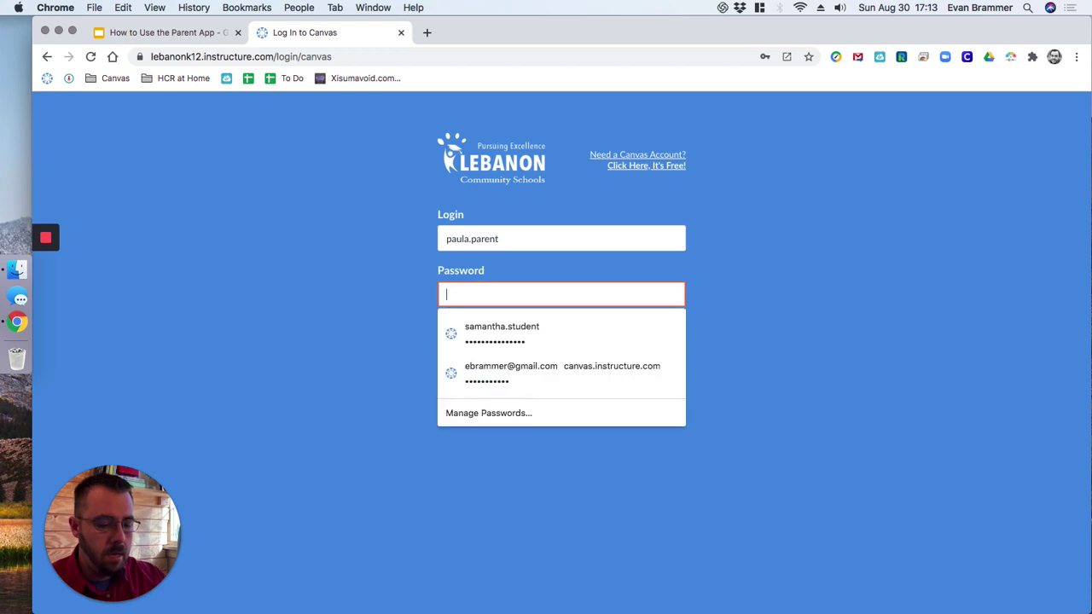
pyautogui.press('Return')
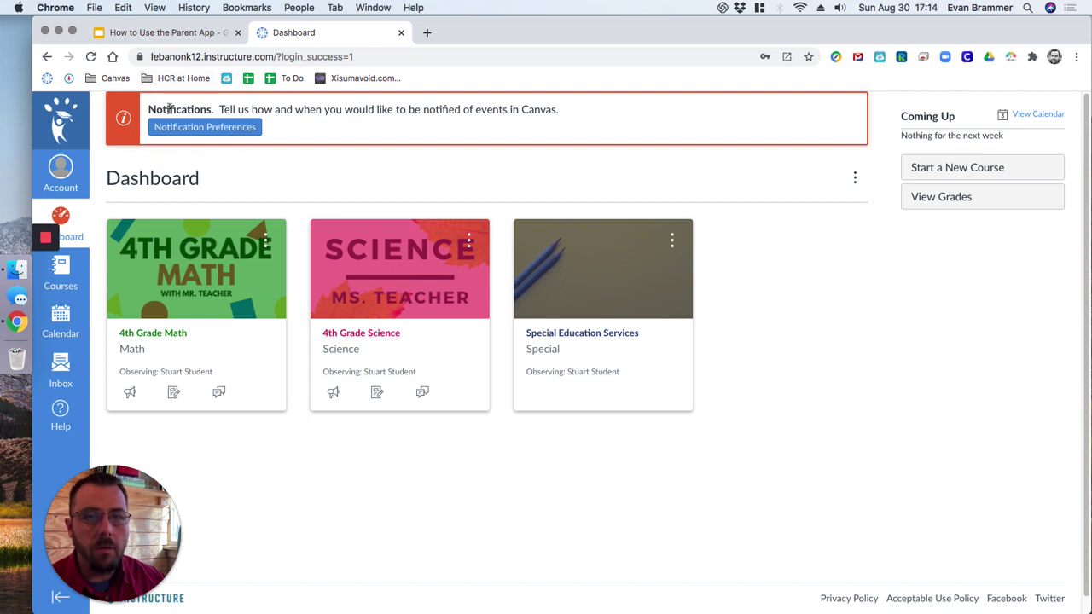
# Step: Set Due Date email notifications to right away in Notification Preferences, then return to the Dashboard
pyautogui.click(209, 134)
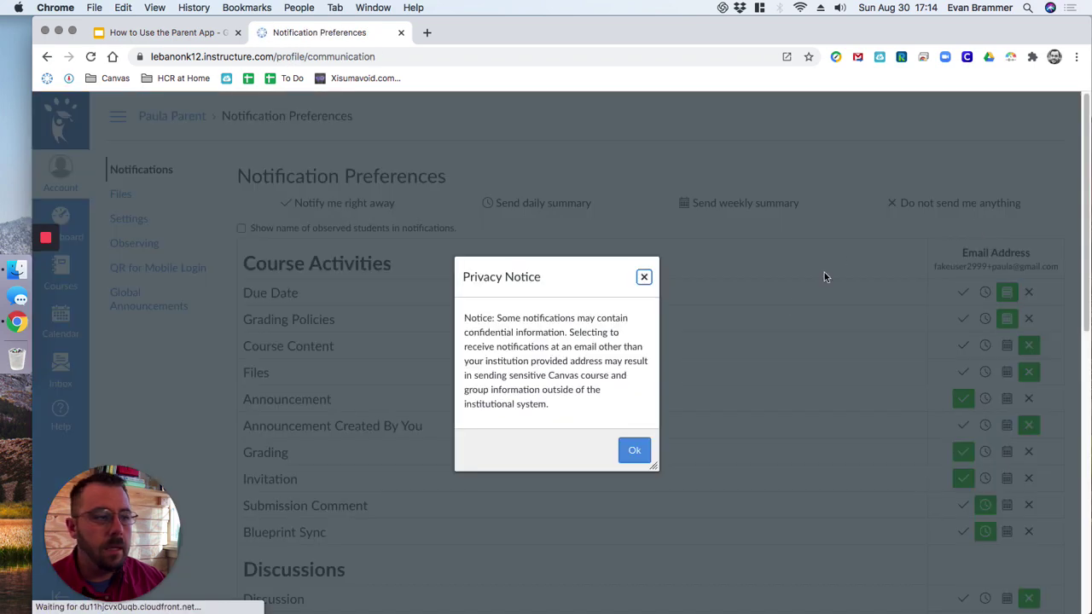
pyautogui.click(644, 277)
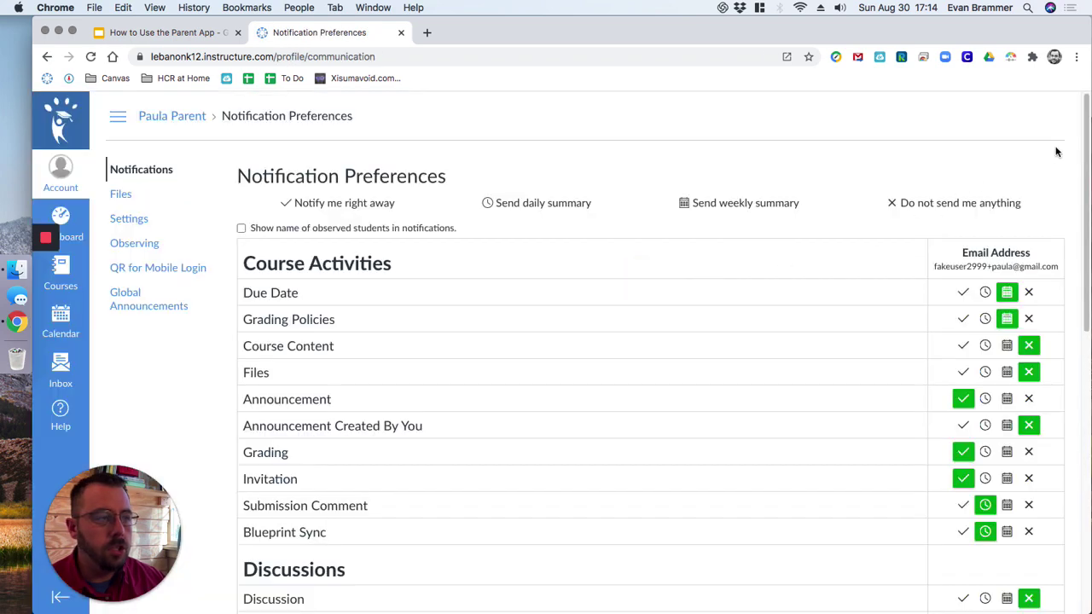
pyautogui.moveTo(1086, 149); pyautogui.dragTo(1086, 229)
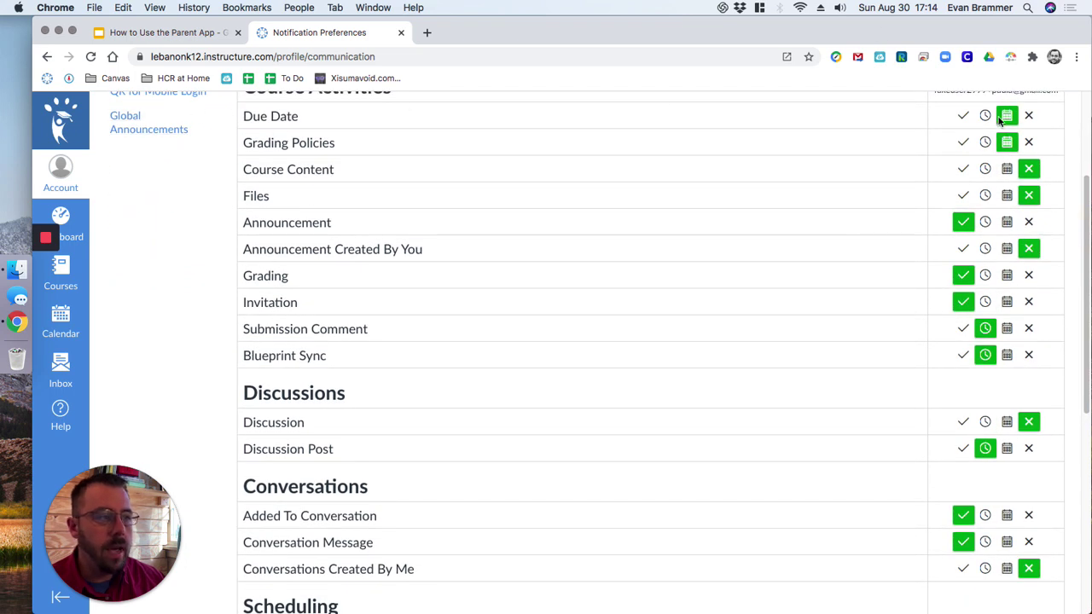
pyautogui.scroll(1, 964, 121)
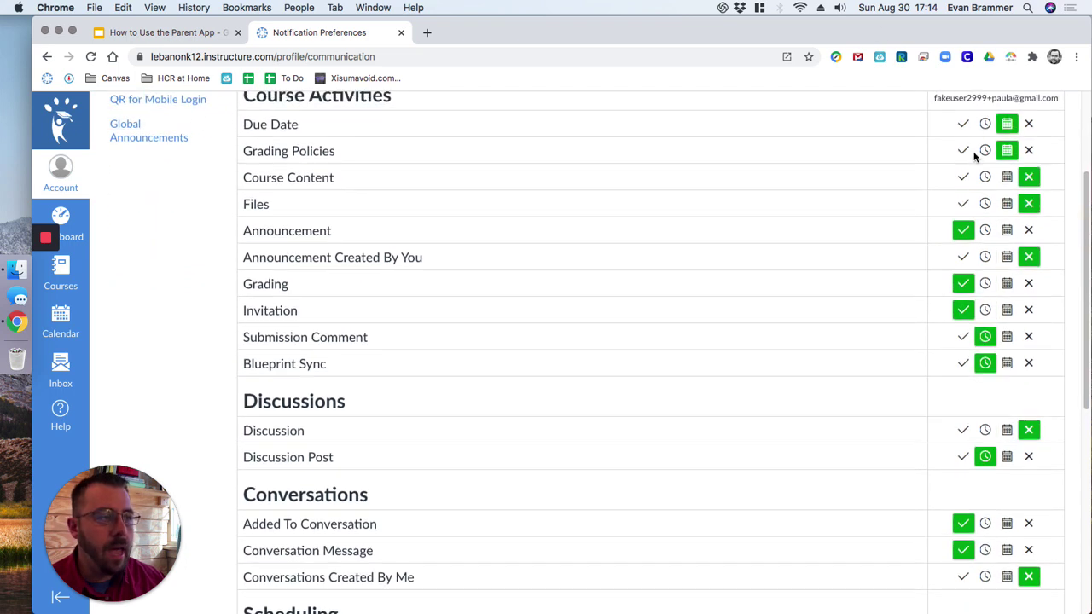
pyautogui.click(964, 132)
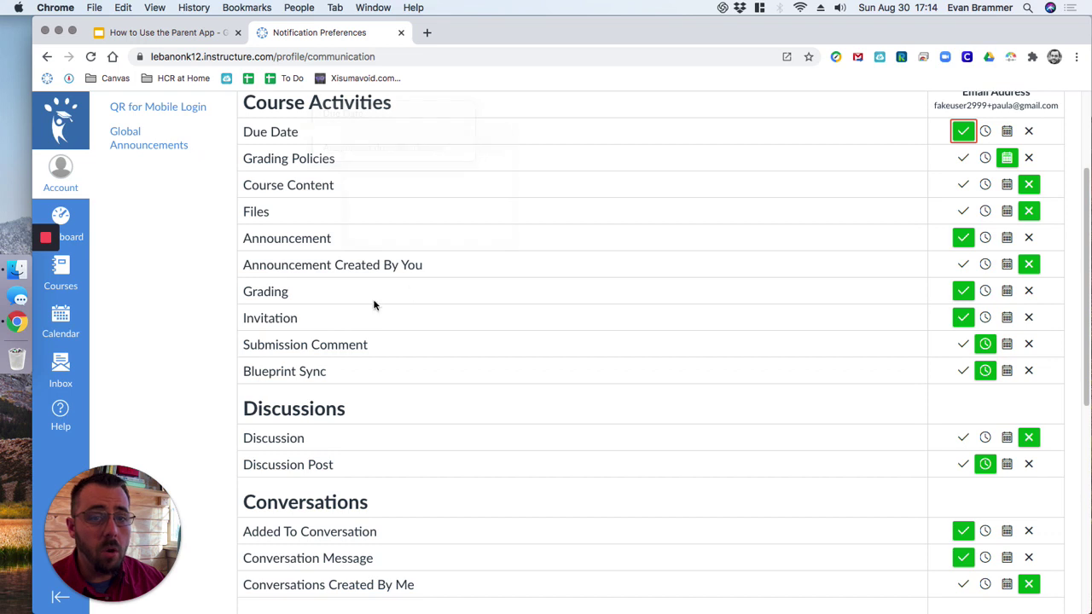
pyautogui.scroll(4, 514, 412)
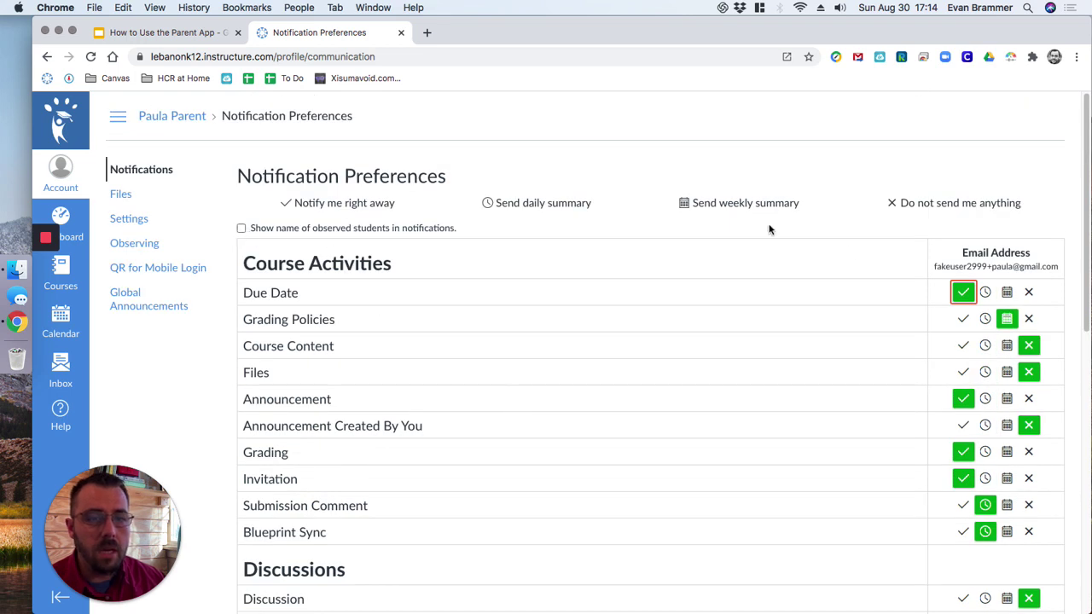
pyautogui.click(47, 56)
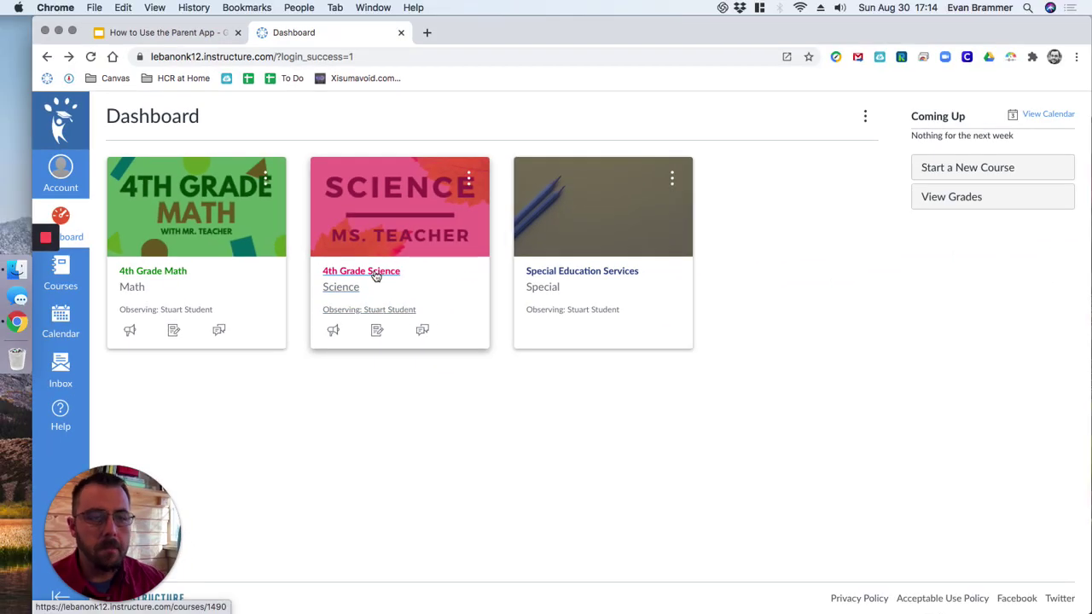
# Step: Open 4th Grade Science, view the 1.1 Assignment/Homework module item, then open the course Grades
pyautogui.click(352, 280)
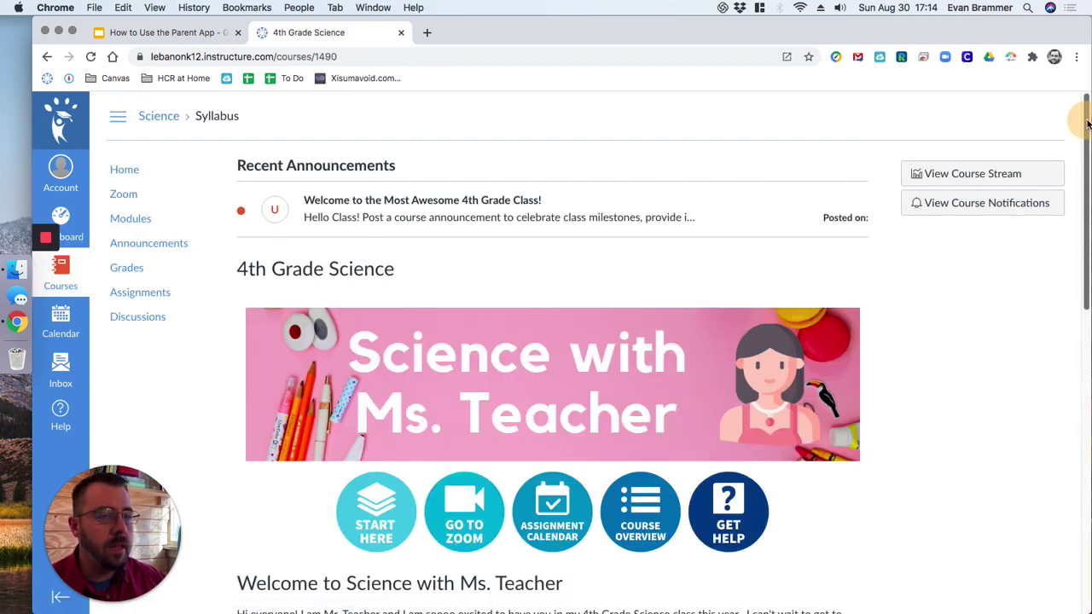
pyautogui.moveTo(1084, 108); pyautogui.dragTo(766, 28)
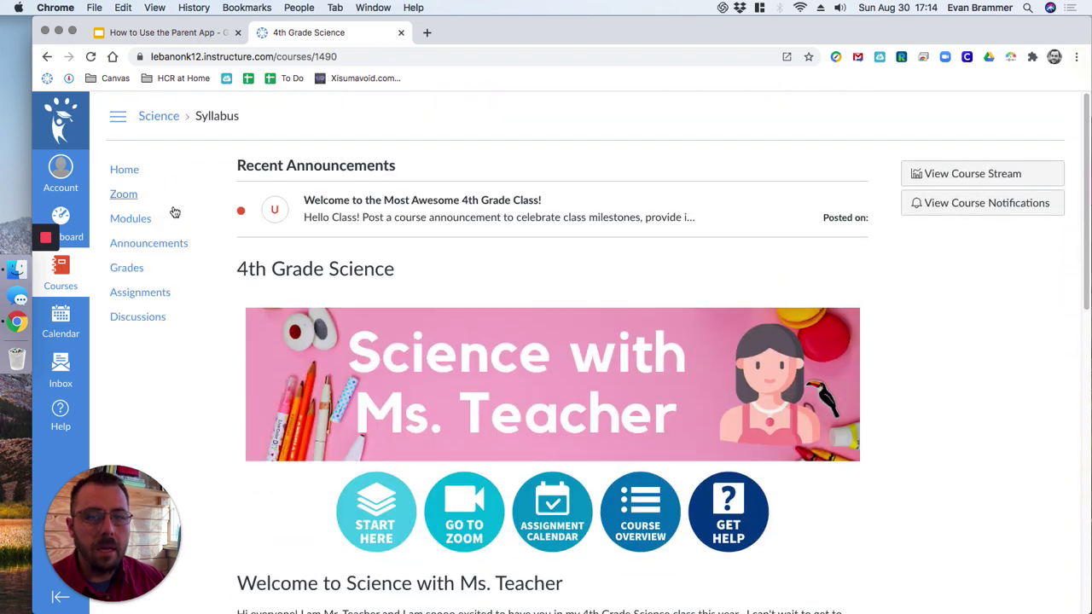
pyautogui.click(369, 500)
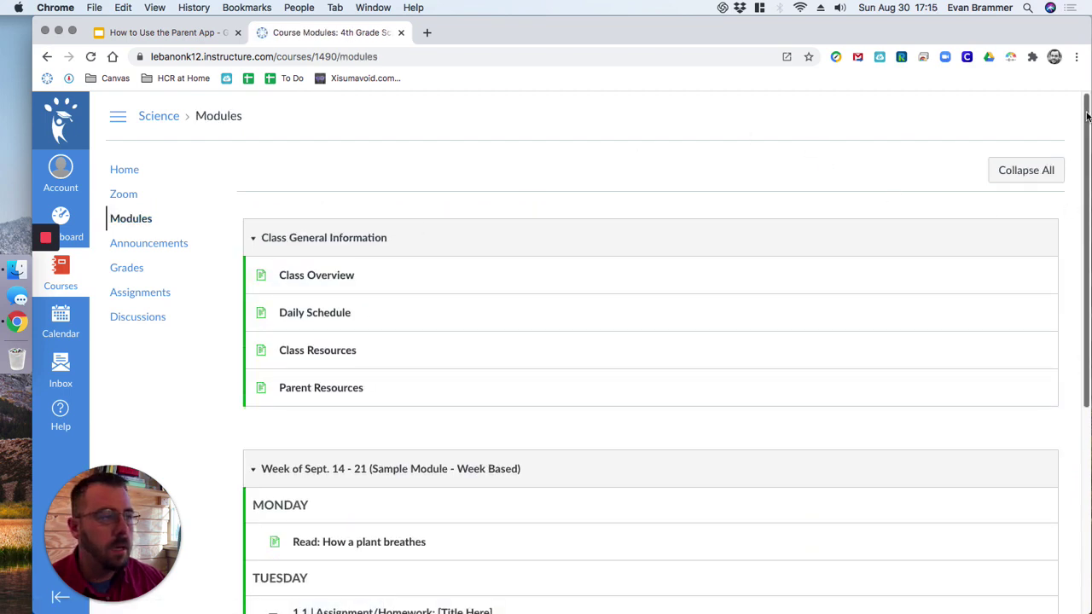
pyautogui.scroll(-3, 841, 312)
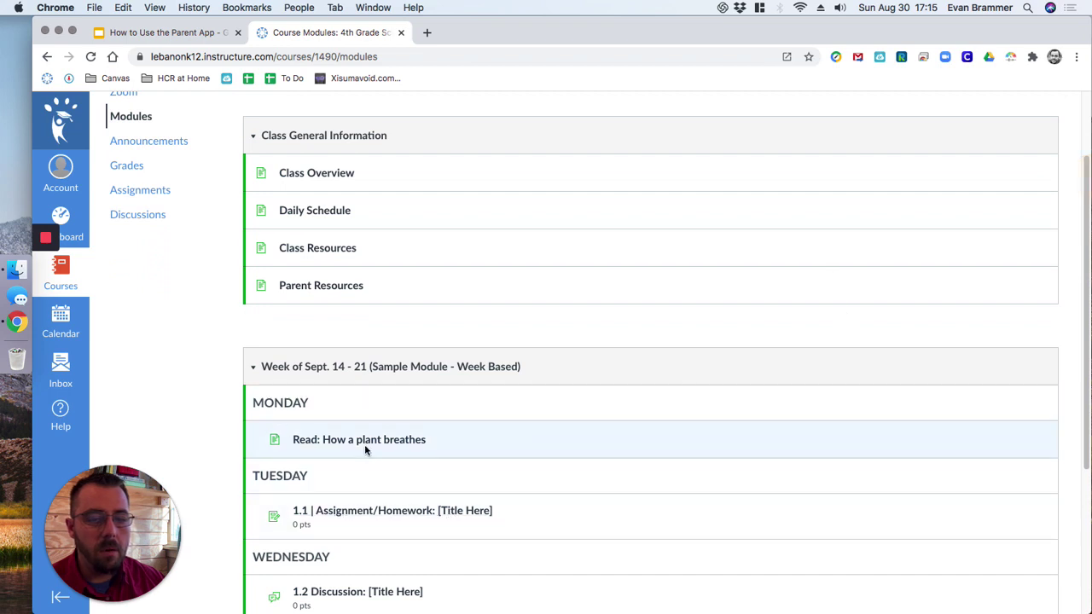
pyautogui.click(371, 510)
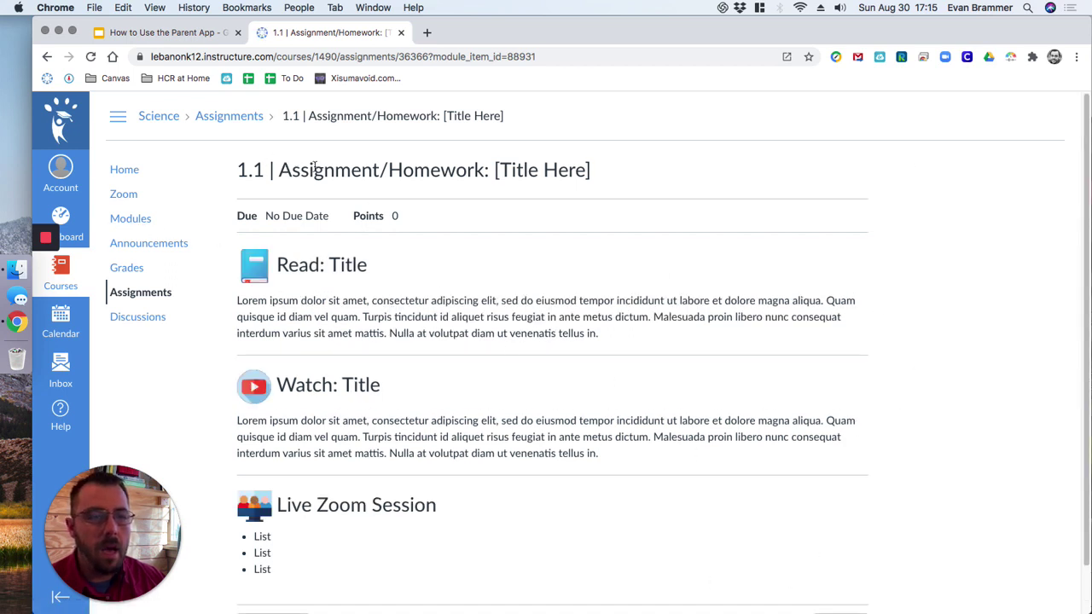
pyautogui.moveTo(292, 168); pyautogui.dragTo(671, 166)
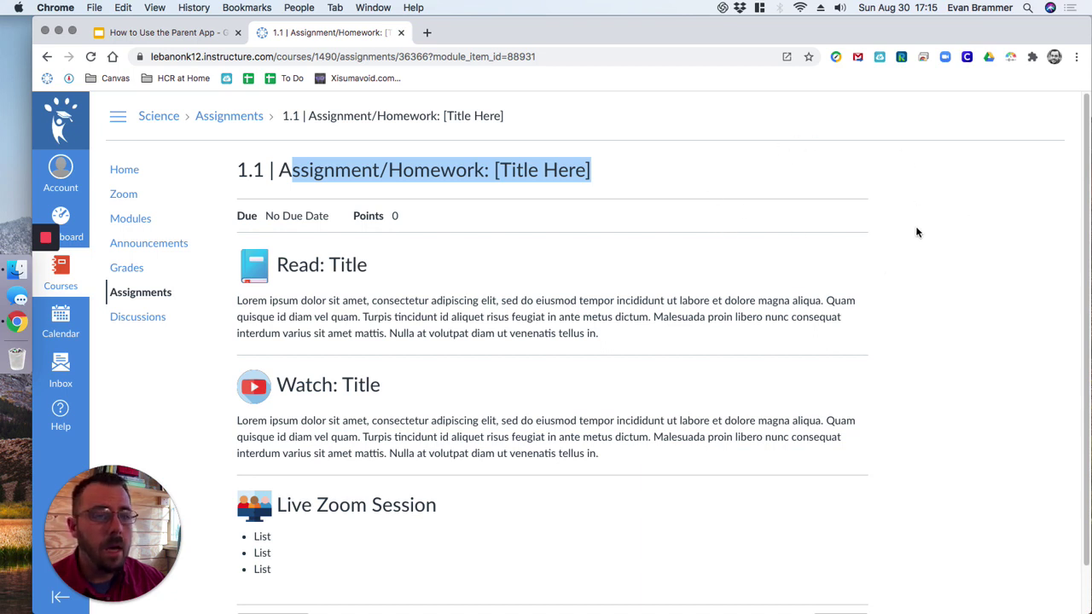
pyautogui.click(631, 286)
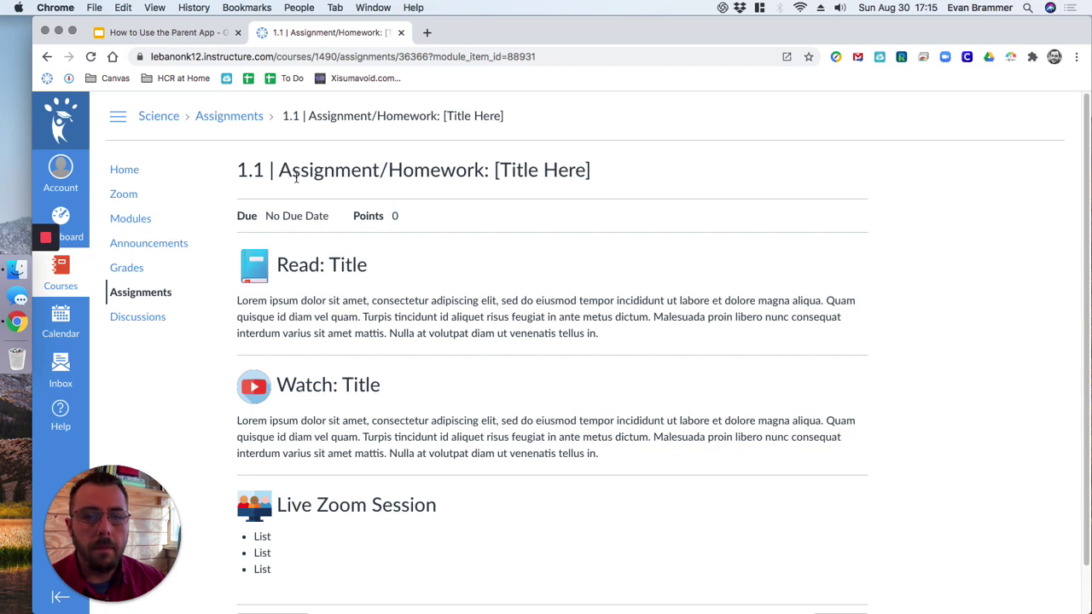
pyautogui.click(139, 270)
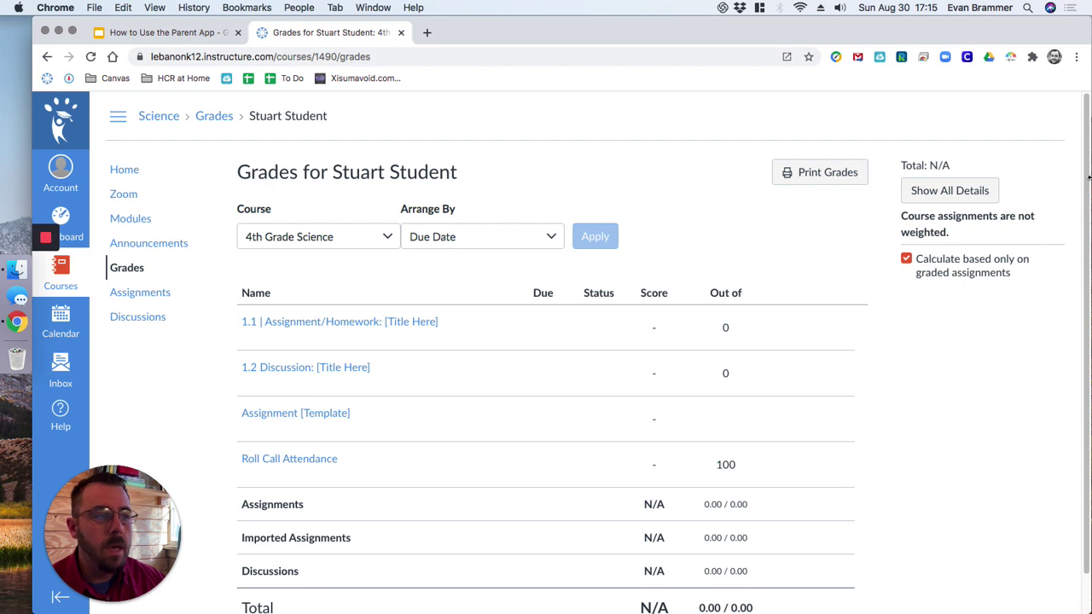
# Step: Scroll past the course grades and open the Inbox from the global navigation
pyautogui.scroll(-2, 1089, 176)
pyautogui.moveTo(1088, 150); pyautogui.dragTo(1089, 126)
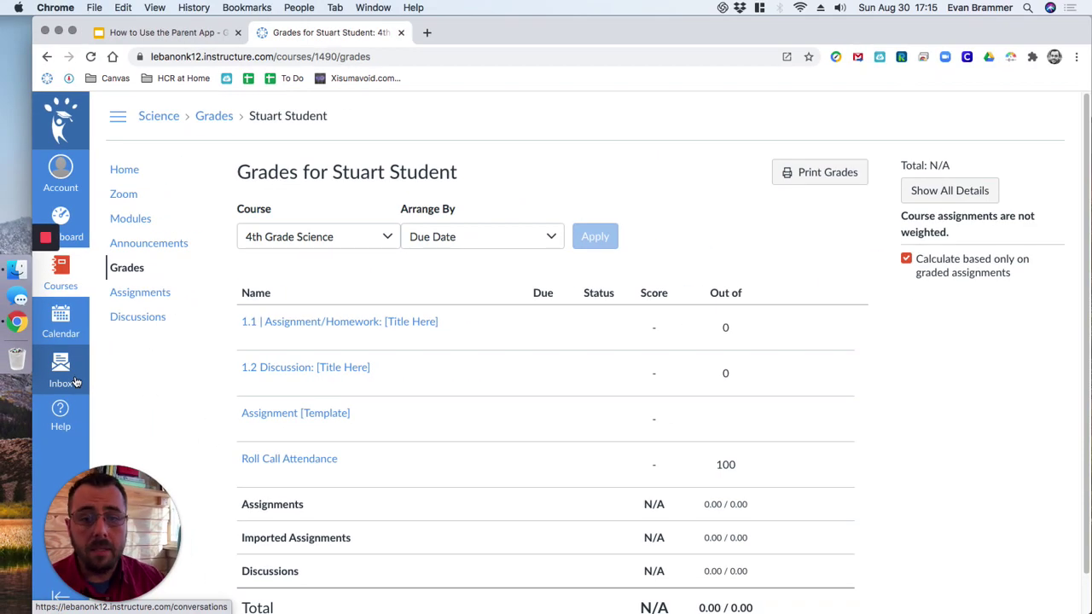
pyautogui.click(75, 382)
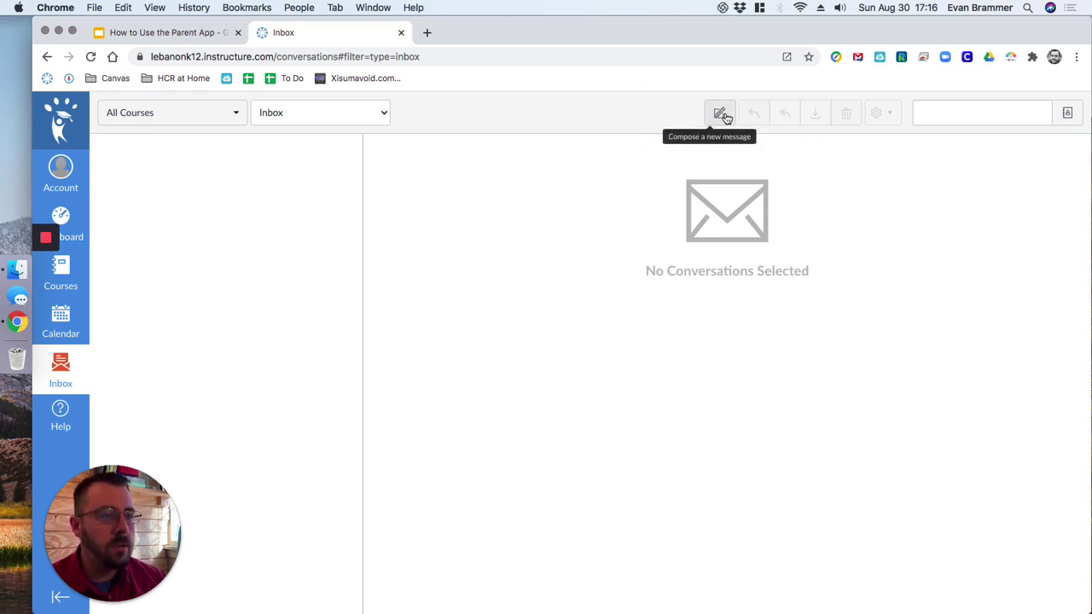
# Step: Start a new message and expand Favorite Courses in the Course dropdown
pyautogui.click(721, 115)
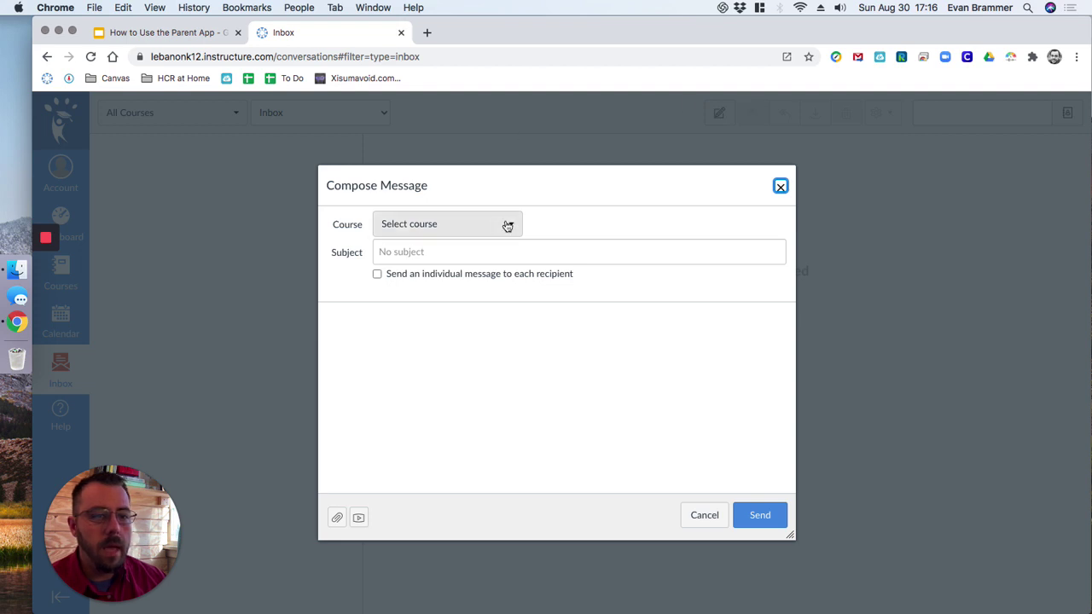
pyautogui.click(506, 224)
pyautogui.moveTo(412, 269)
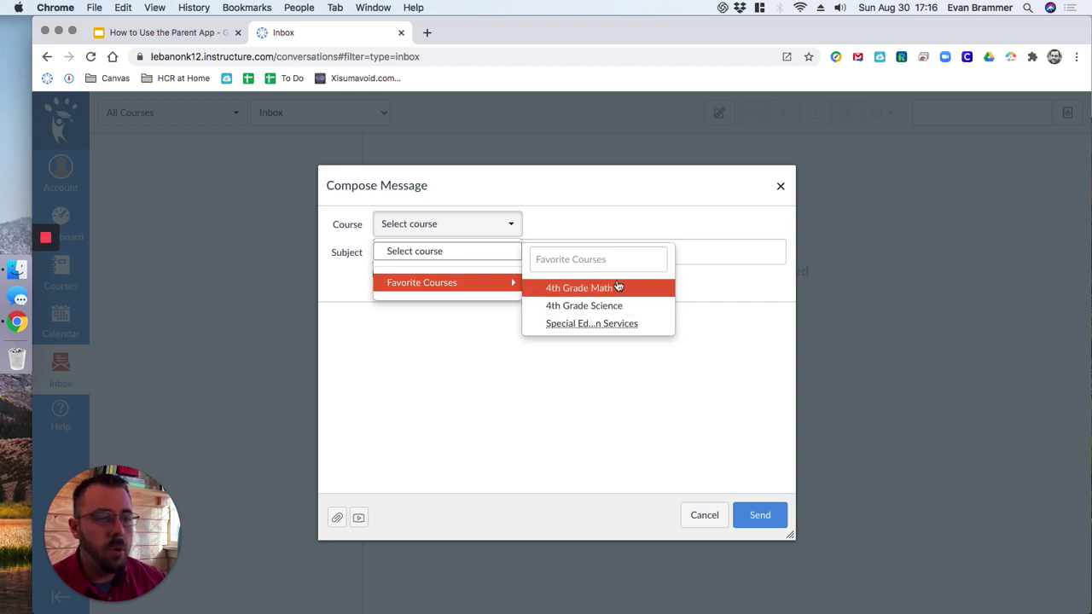
# Step: Choose 4th Grade Science and add the course teacher as the recipient
pyautogui.click(621, 307)
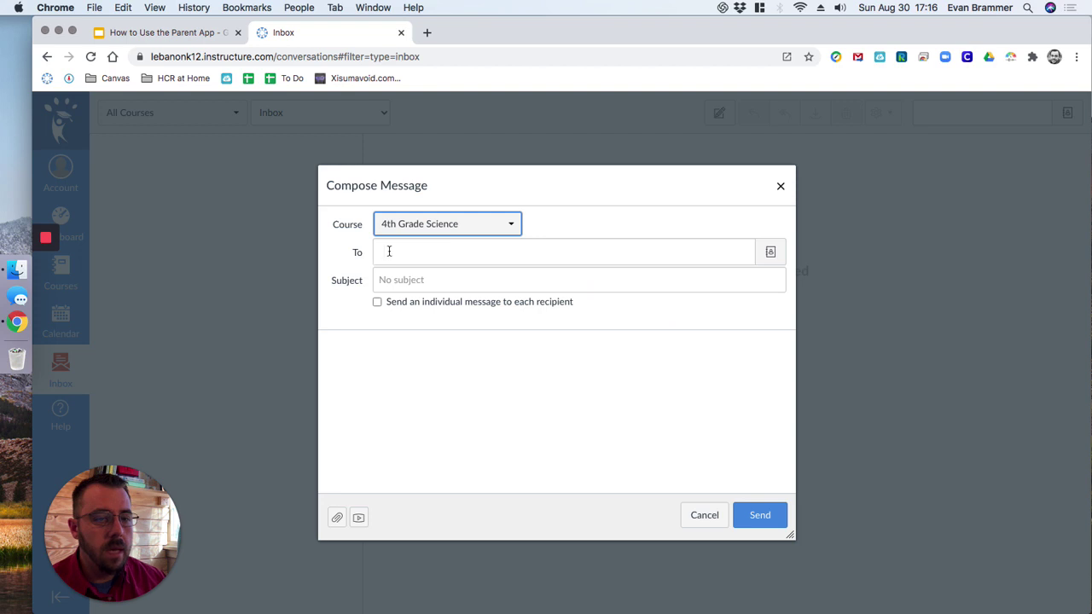
pyautogui.click(444, 252)
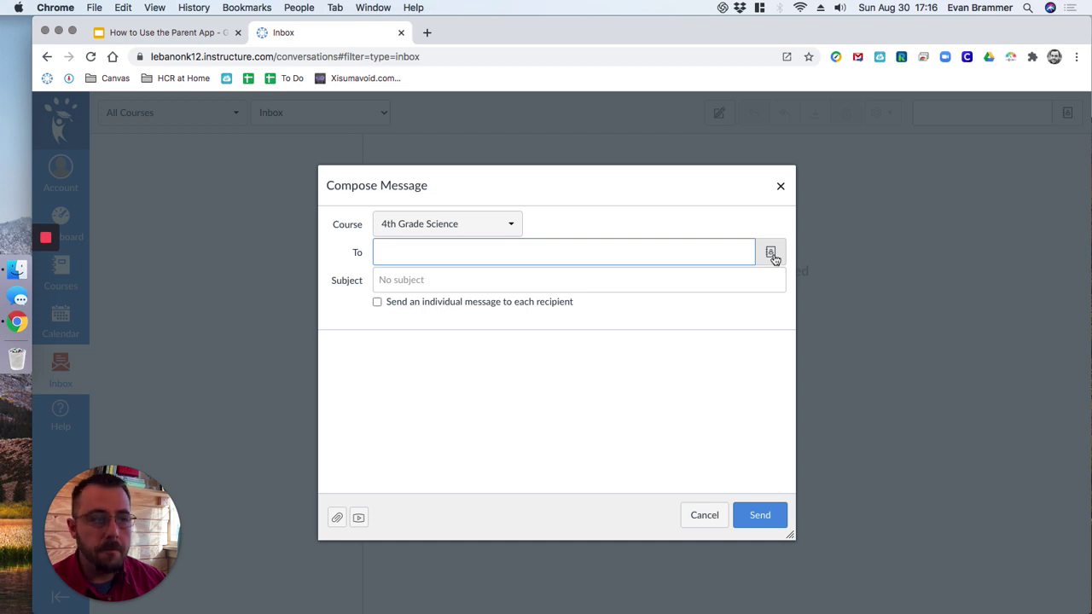
pyautogui.click(773, 256)
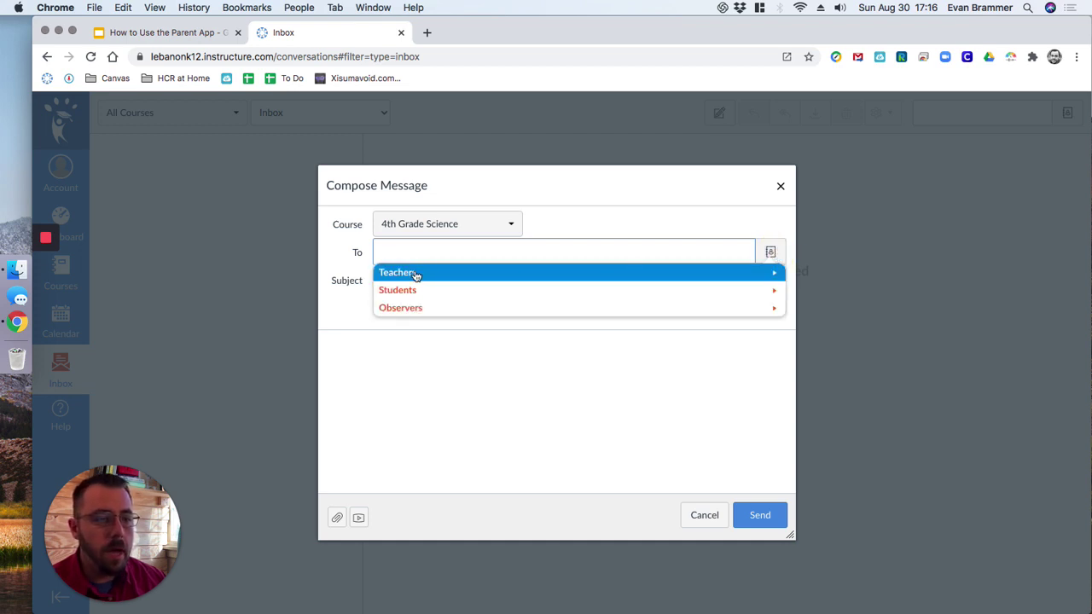
pyautogui.click(411, 273)
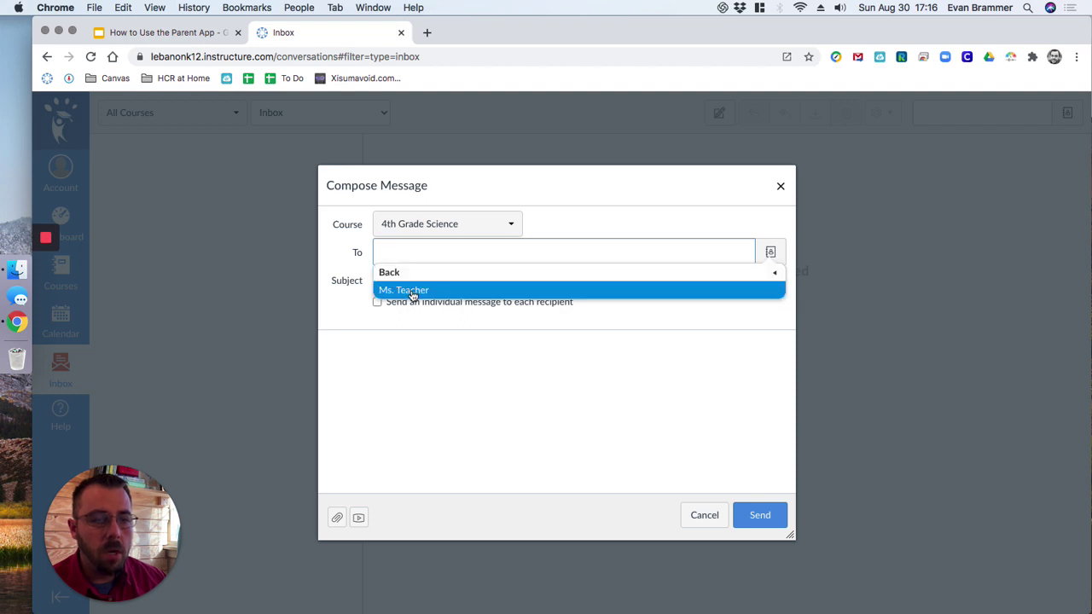
pyautogui.click(402, 289)
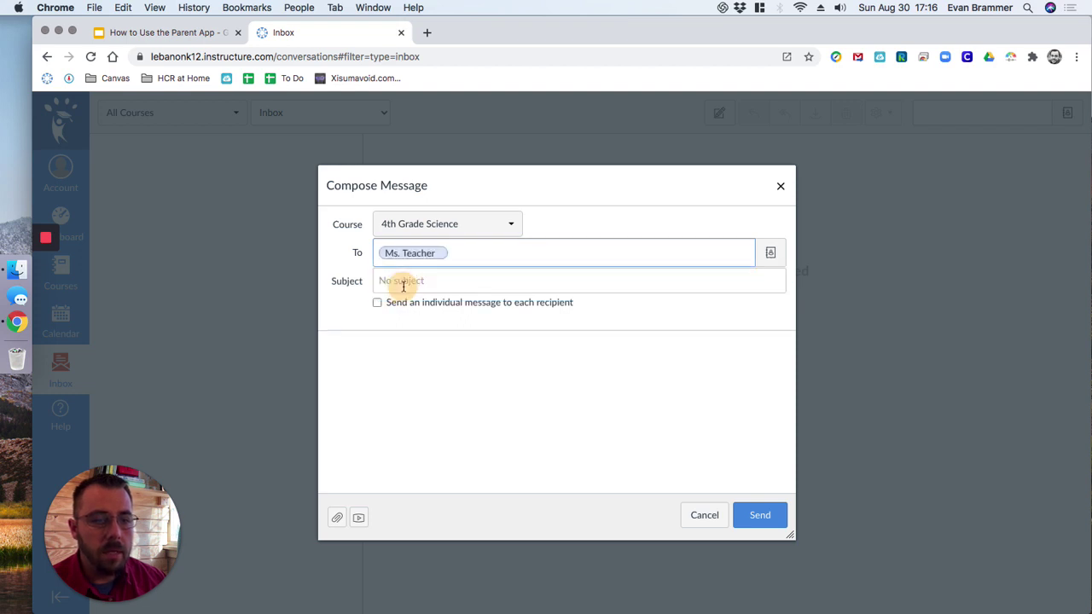
# Step: Enter a subject line asking for help with the student
pyautogui.click(421, 280)
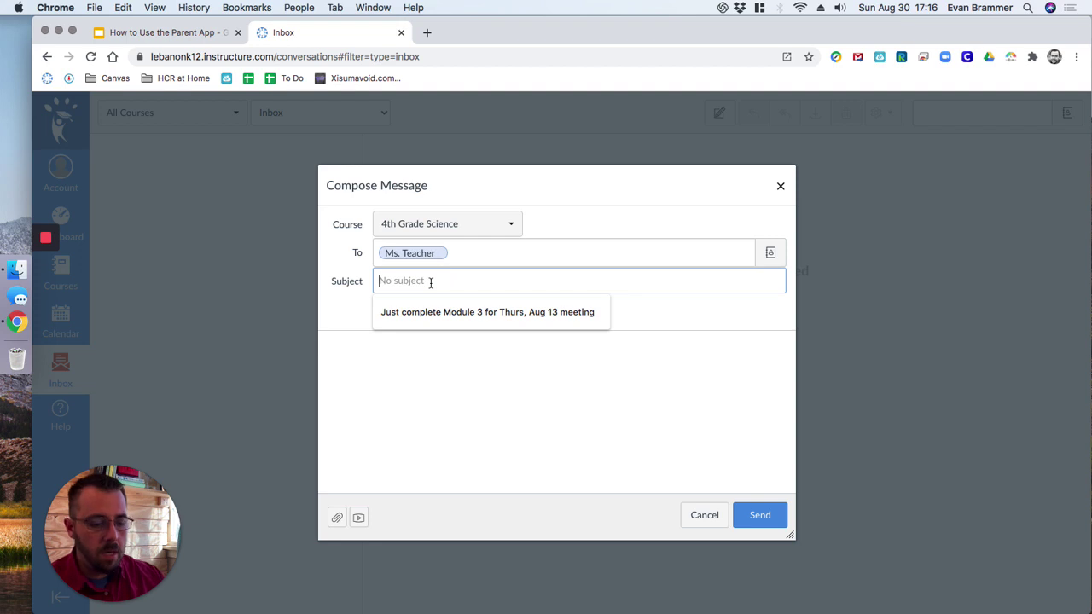
pyautogui.write('Need help')
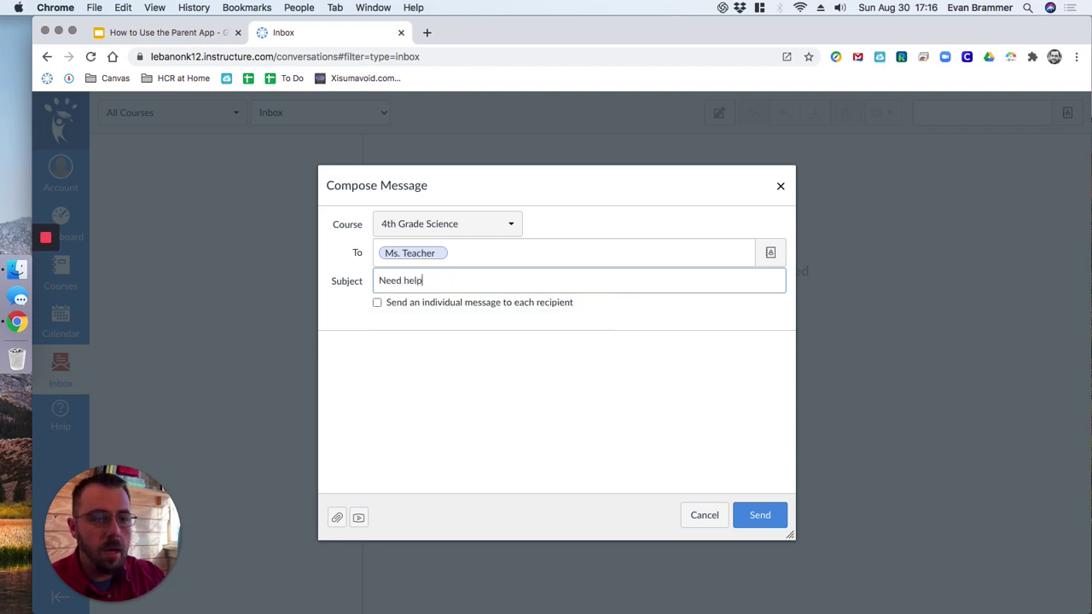
pyautogui.write(' with Stuart')
pyautogui.press('Tab')
pyautogui.press('Tab')
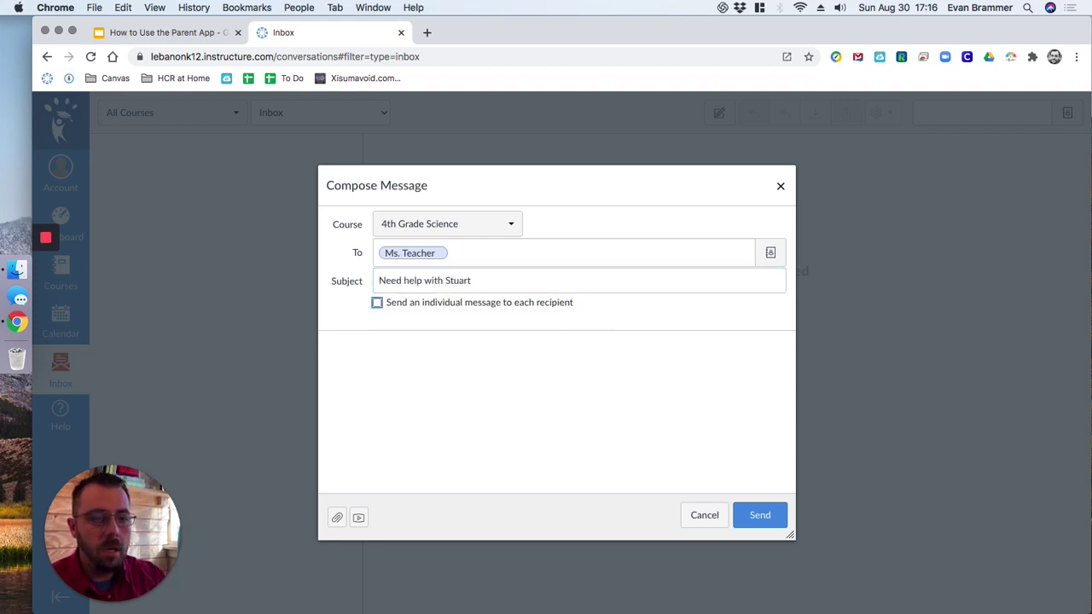
# Step: Begin the message body with a greeting to the teacher
pyautogui.write('Ms. teacher')
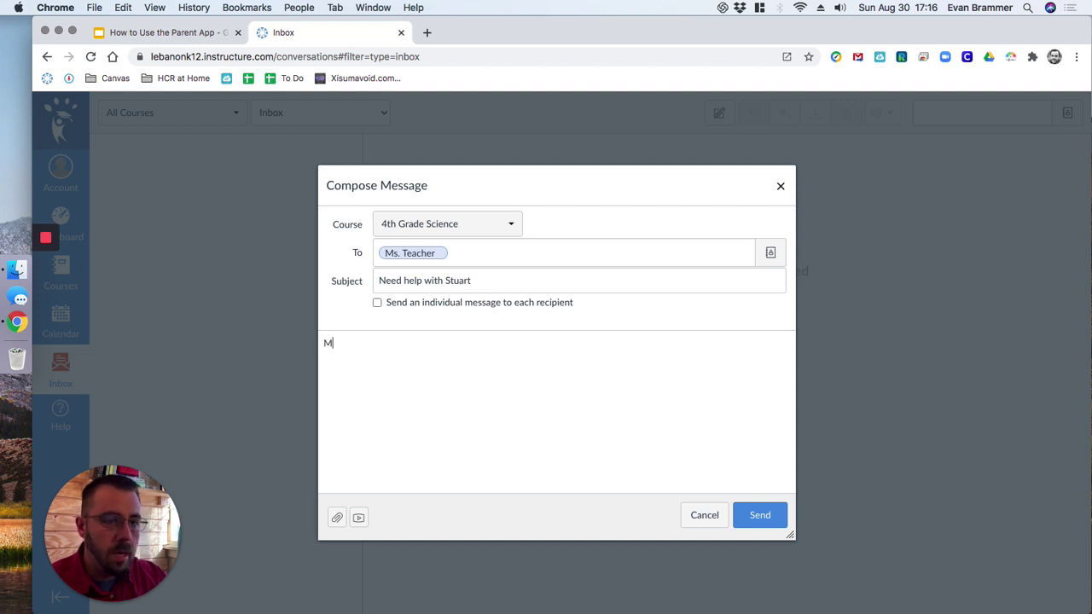
pyautogui.press('BackSpace')
pyautogui.press('BackSpace')
pyautogui.press('BackSpace')
pyautogui.press('BackSpace')
pyautogui.press('BackSpace')
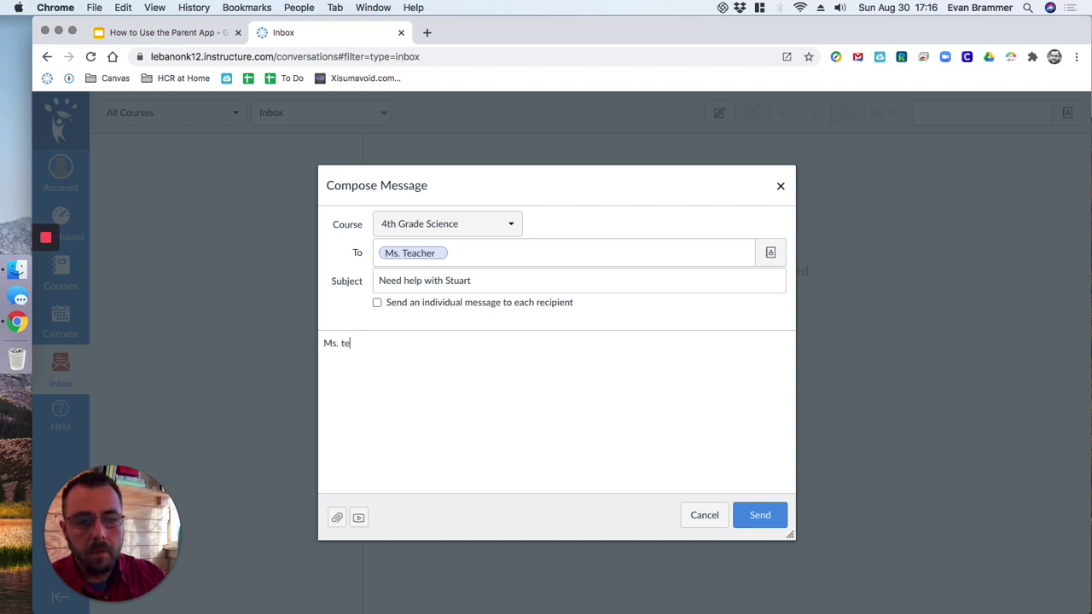
pyautogui.write('ac')
pyautogui.press('BackSpace')
pyautogui.press('BackSpace')
pyautogui.press('BackSpace')
pyautogui.press('BackSpace')
pyautogui.write('Teacher,')
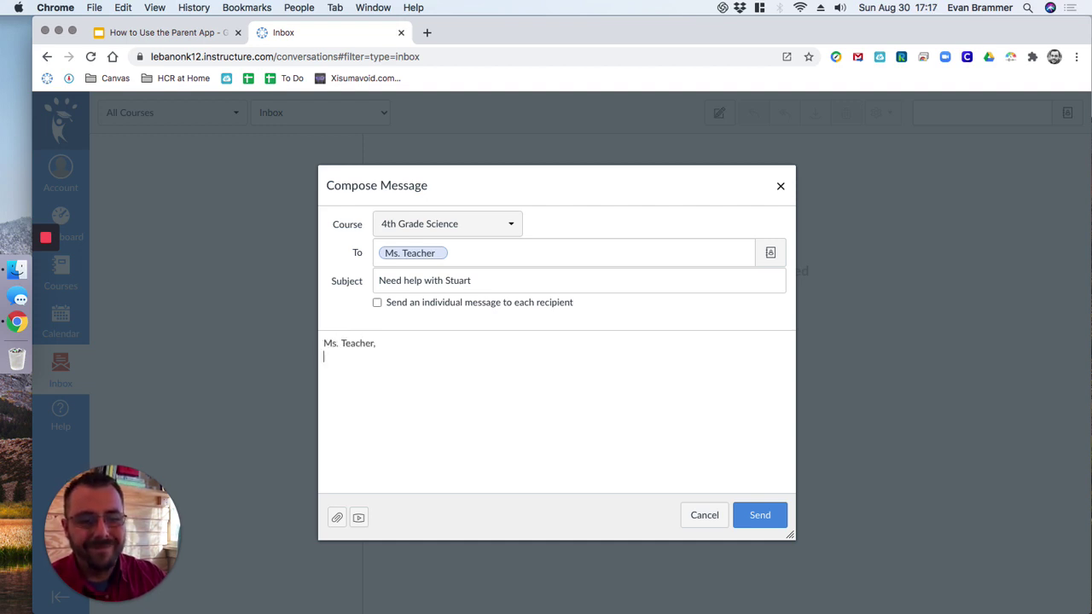
pyautogui.press('Return')
pyautogui.press('Return')
# Step: Ask for help getting the student to do homework on time, welcoming tips, and sign with the parent's name
pyautogui.write('Please help st')
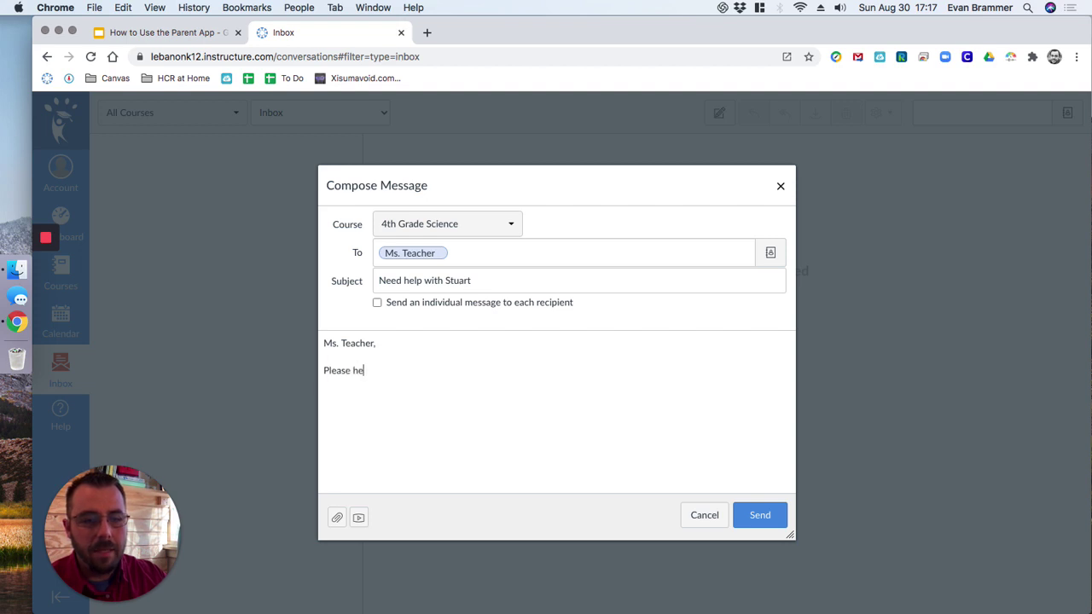
pyautogui.press('BackSpace')
pyautogui.press('BackSpace')
pyautogui.write('me wit')
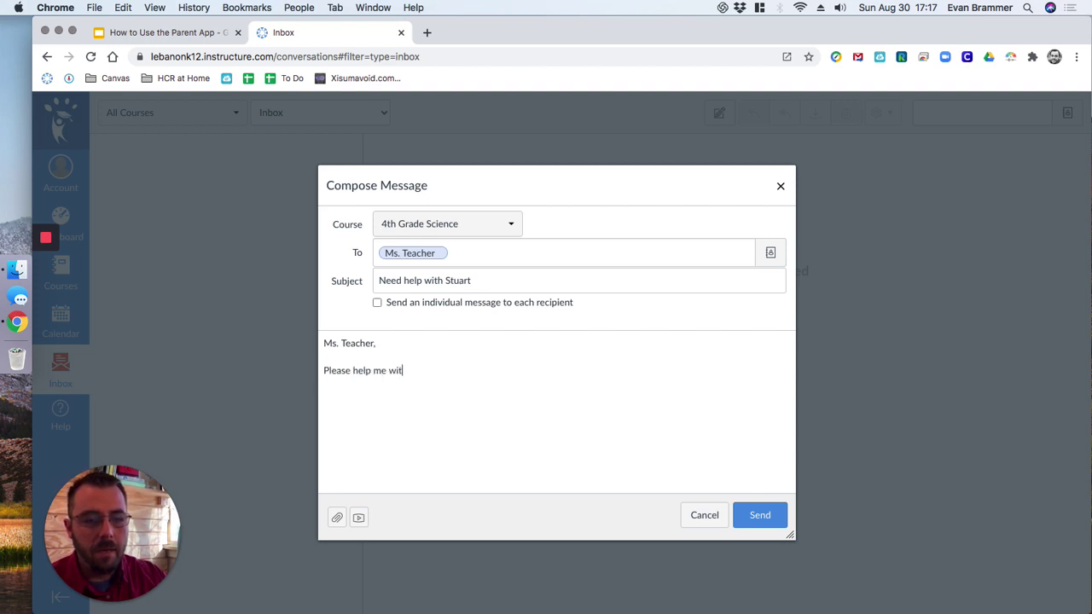
pyautogui.write('h Stuart. I ')
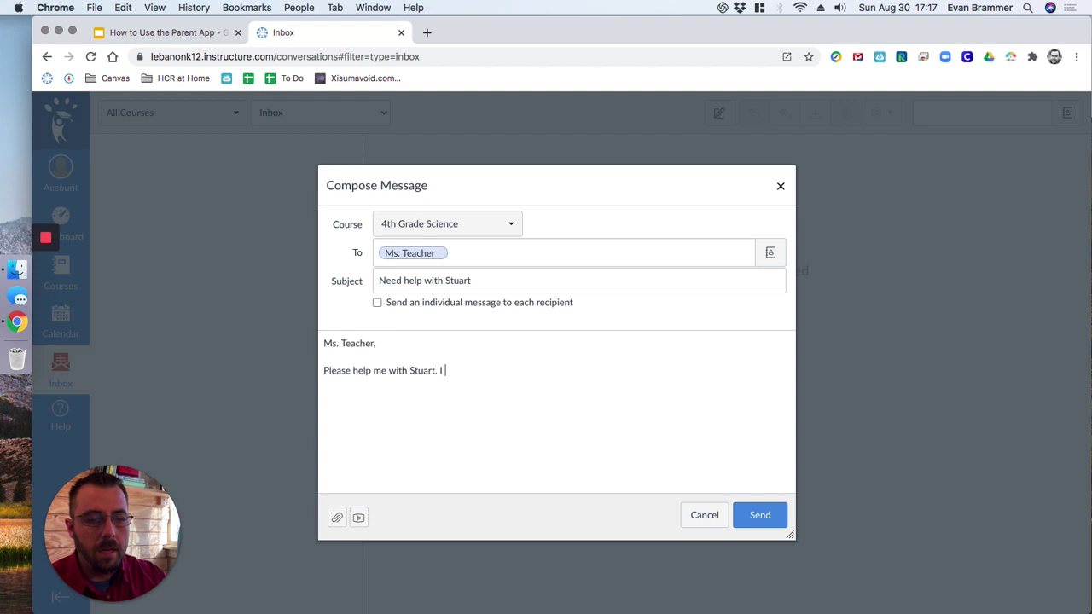
pyautogui.write("can't get hi")
pyautogui.press('BackSpace')
pyautogui.press('BackSpace')
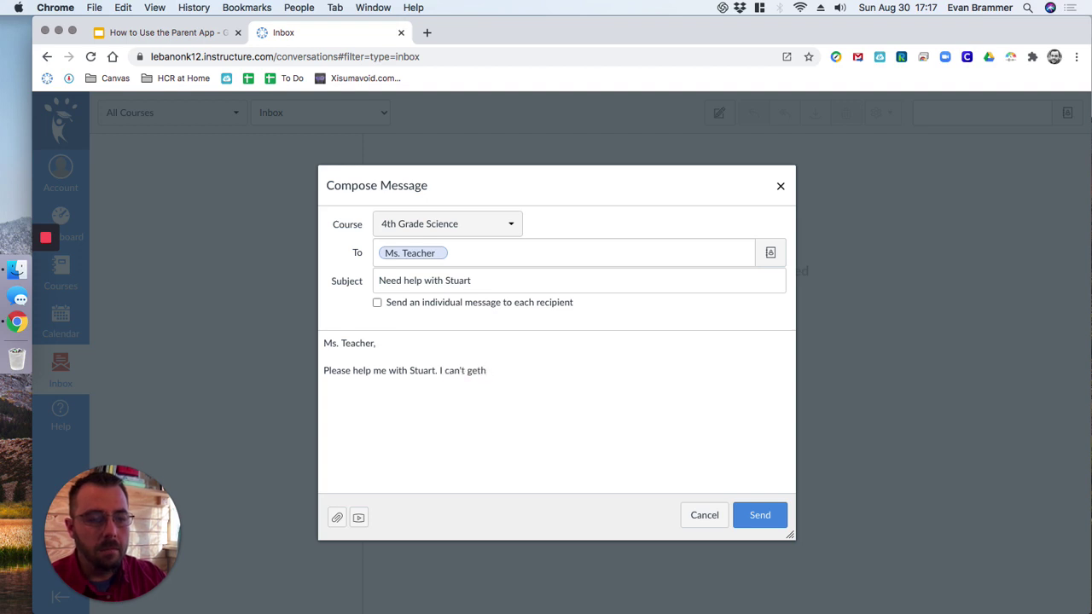
pyautogui.write('him to do his homewor')
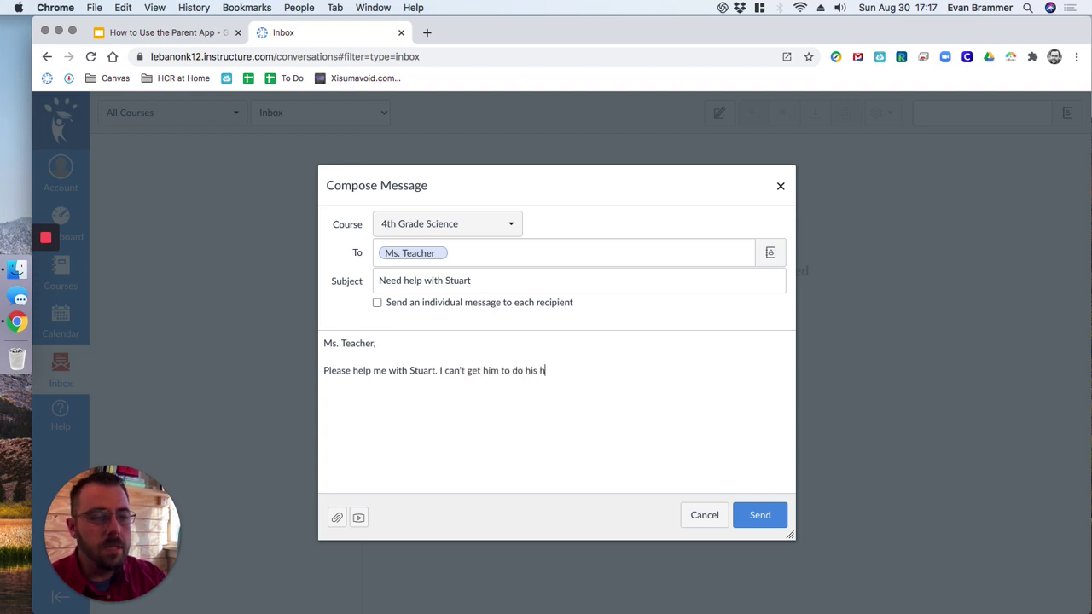
pyautogui.write('k on time')
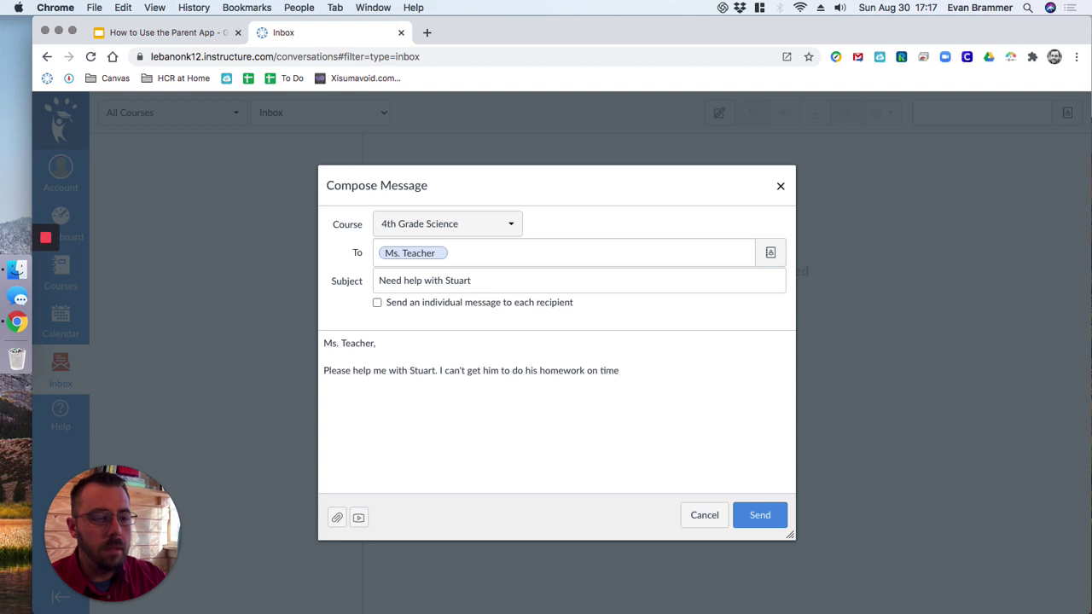
pyautogui.write('! An')
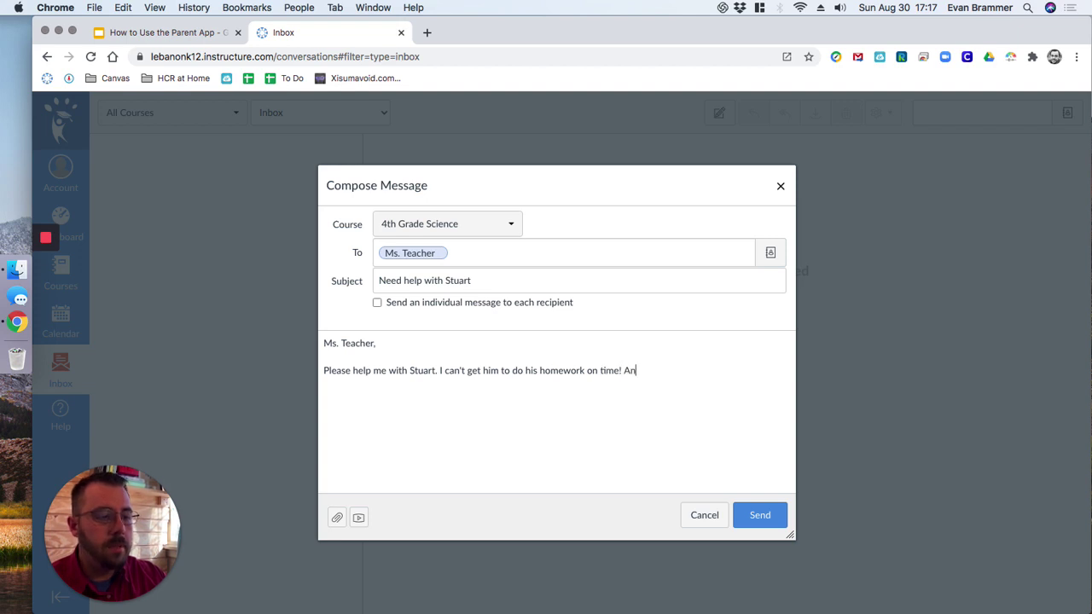
pyautogui.write('y tims are welcome')
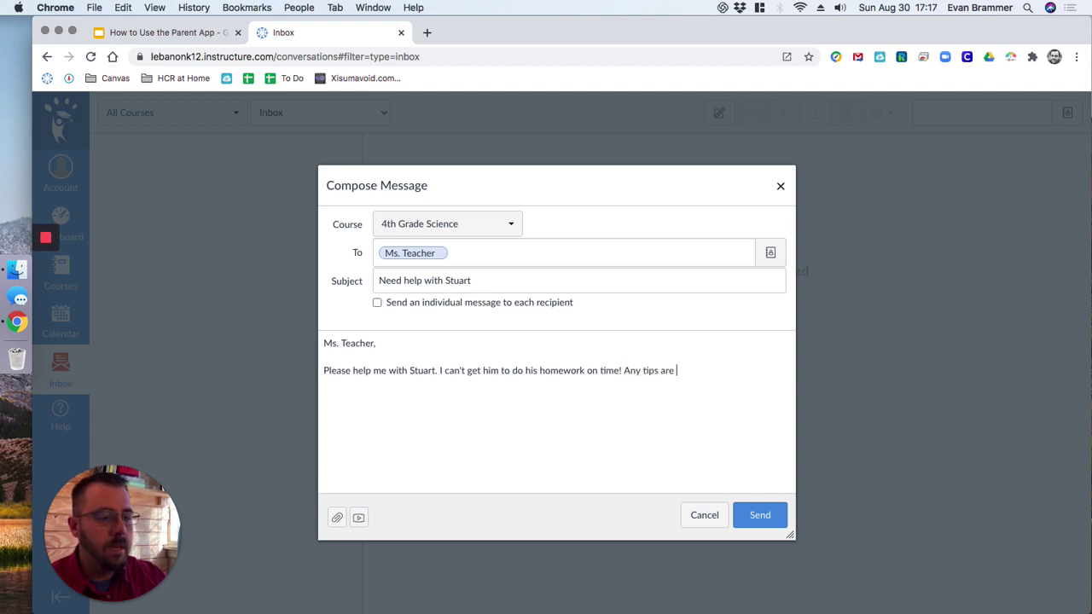
pyautogui.press('BackSpace')
pyautogui.press('BackSpace')
pyautogui.press('BackSpace')
pyautogui.press('BackSpace')
pyautogui.write('come!  ')
pyautogui.write('Pa')
pyautogui.press('BackSpace')
pyautogui.press('BackSpace')
pyautogui.write('Pau')
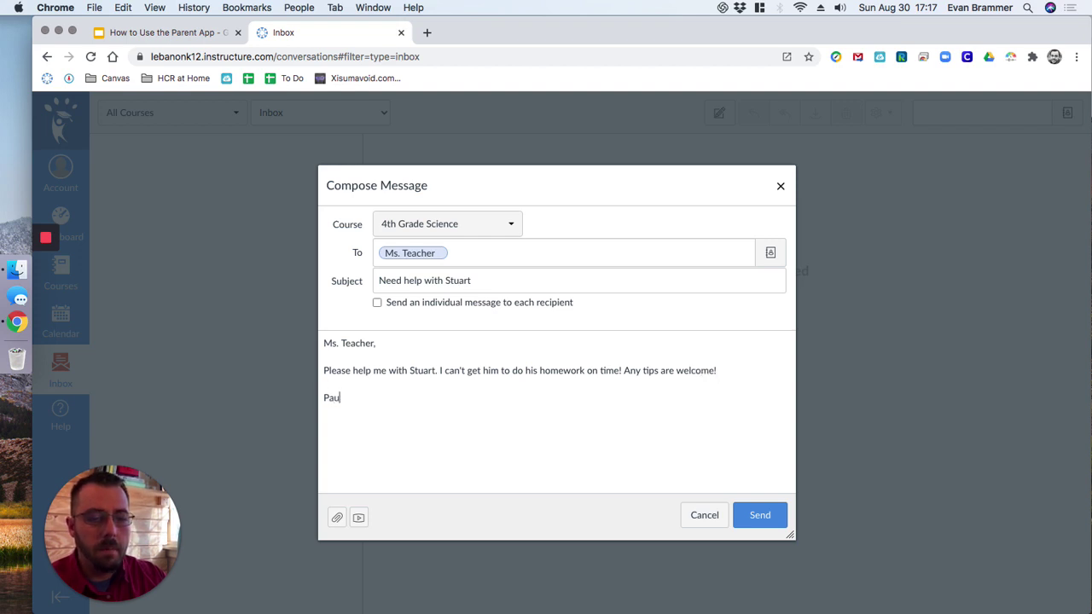
pyautogui.write('la Parent.')
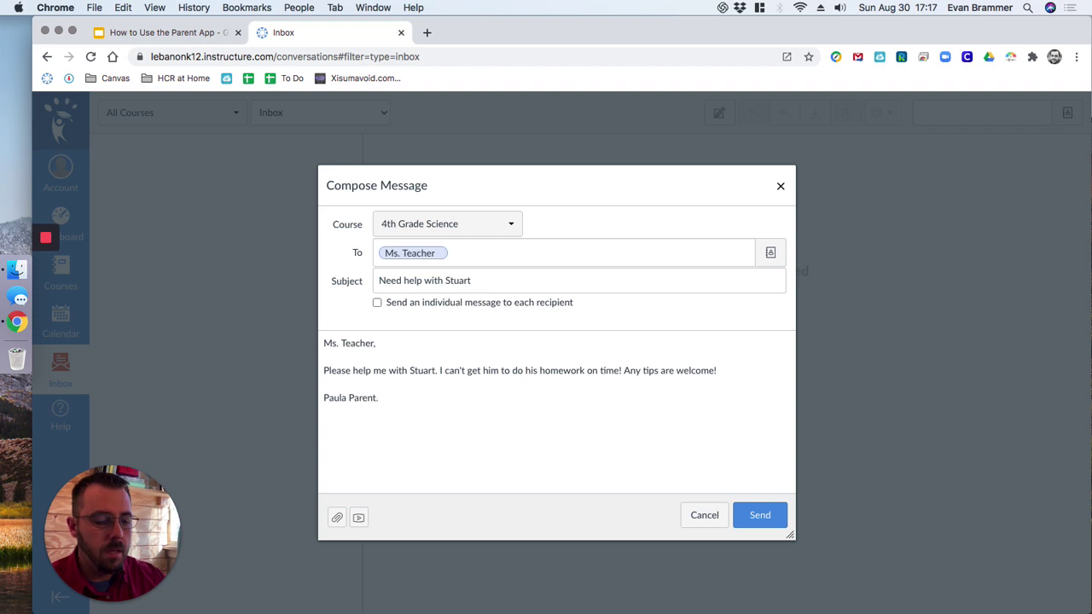
# Step: Send the homework-help message to the 4th Grade Science teacher
pyautogui.click(768, 514)
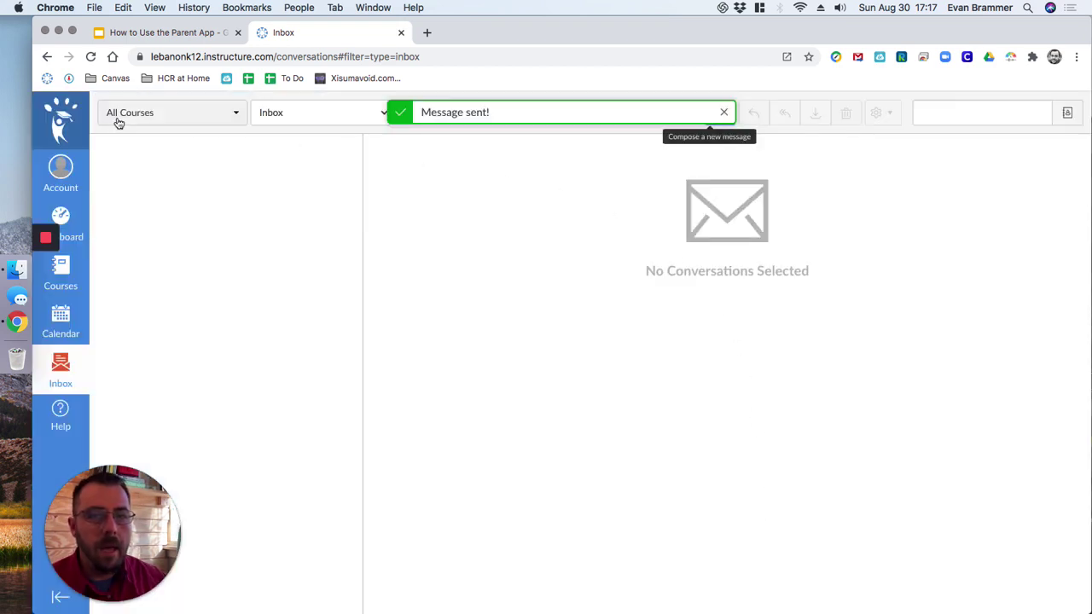
pyautogui.click(379, 113)
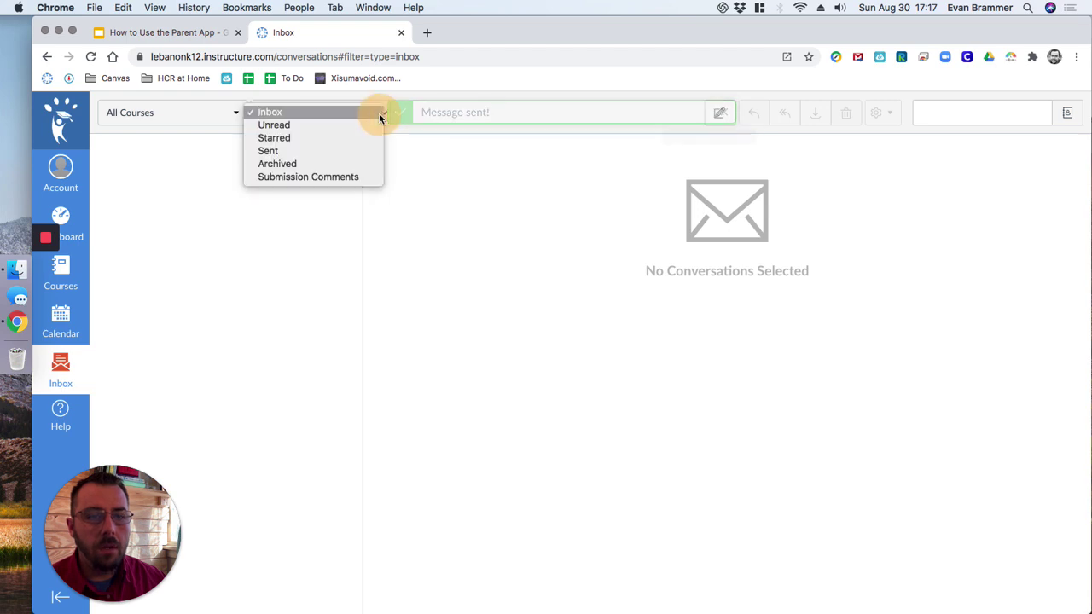
pyautogui.click(537, 305)
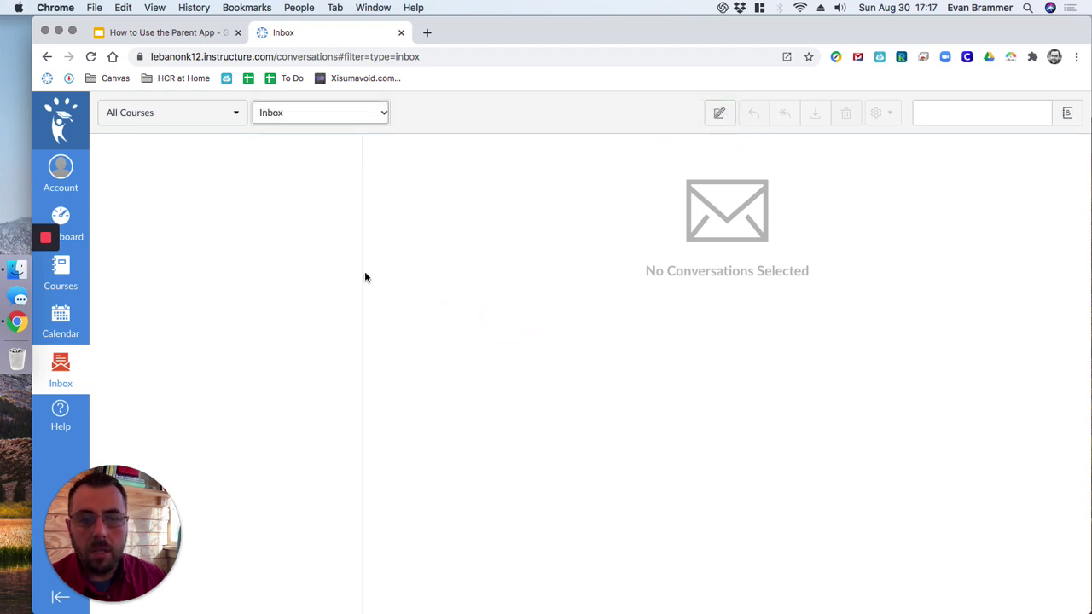
pyautogui.click(233, 124)
pyautogui.click(232, 121)
# Step: Open the new conversation in the Sent folder, then switch the view back to Inbox
pyautogui.click(353, 119)
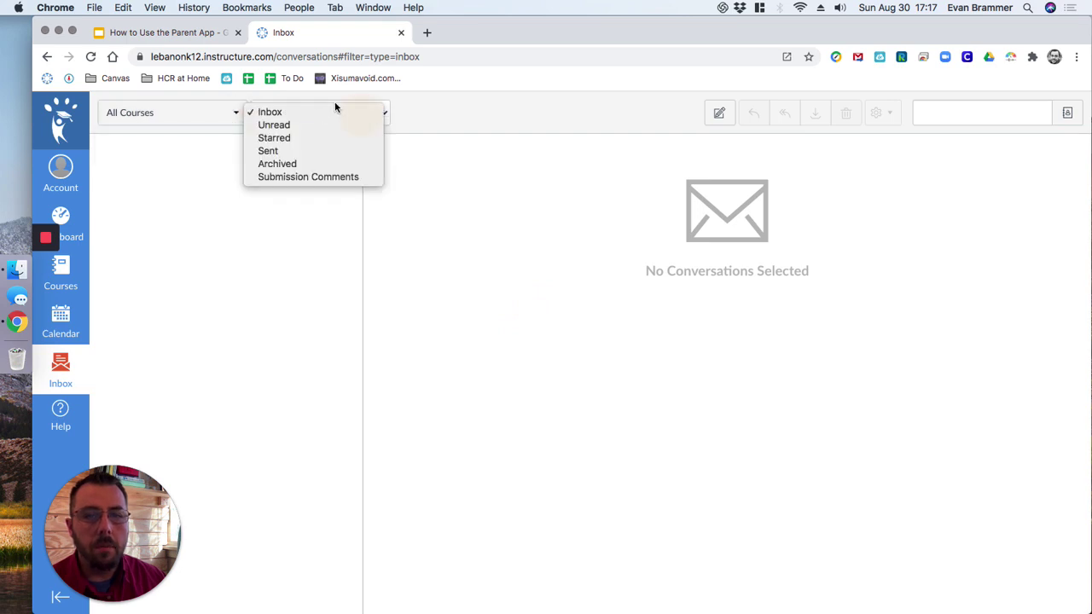
pyautogui.click(315, 151)
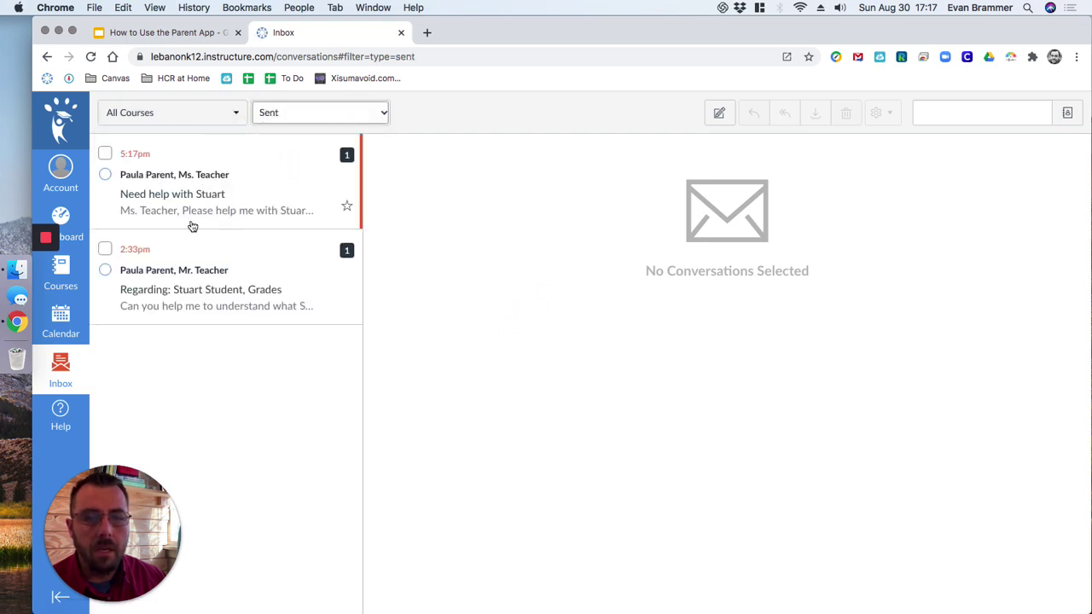
pyautogui.click(231, 177)
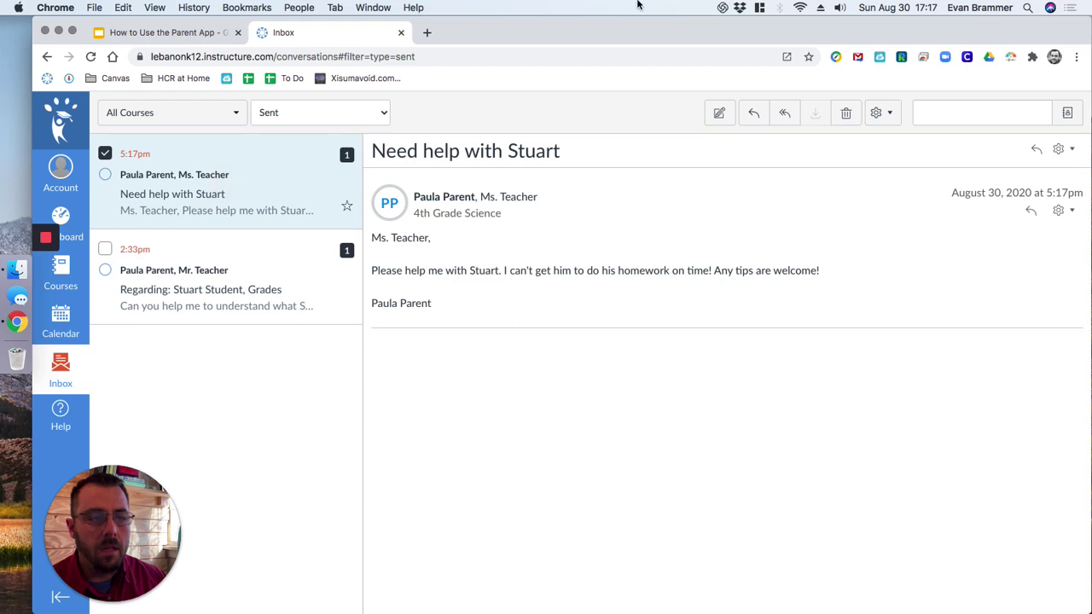
pyautogui.click(350, 113)
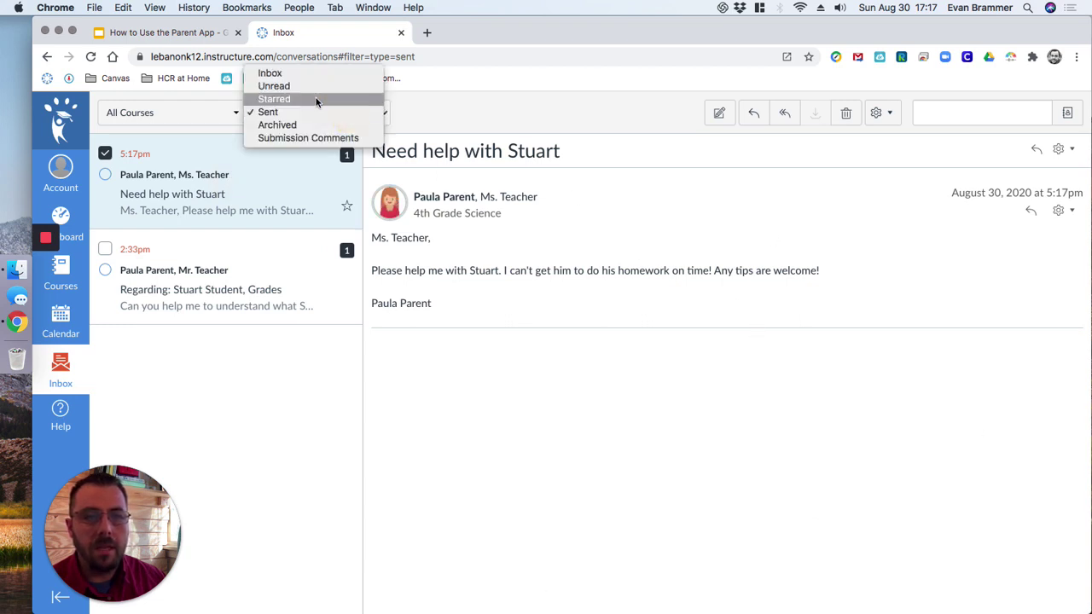
pyautogui.click(309, 73)
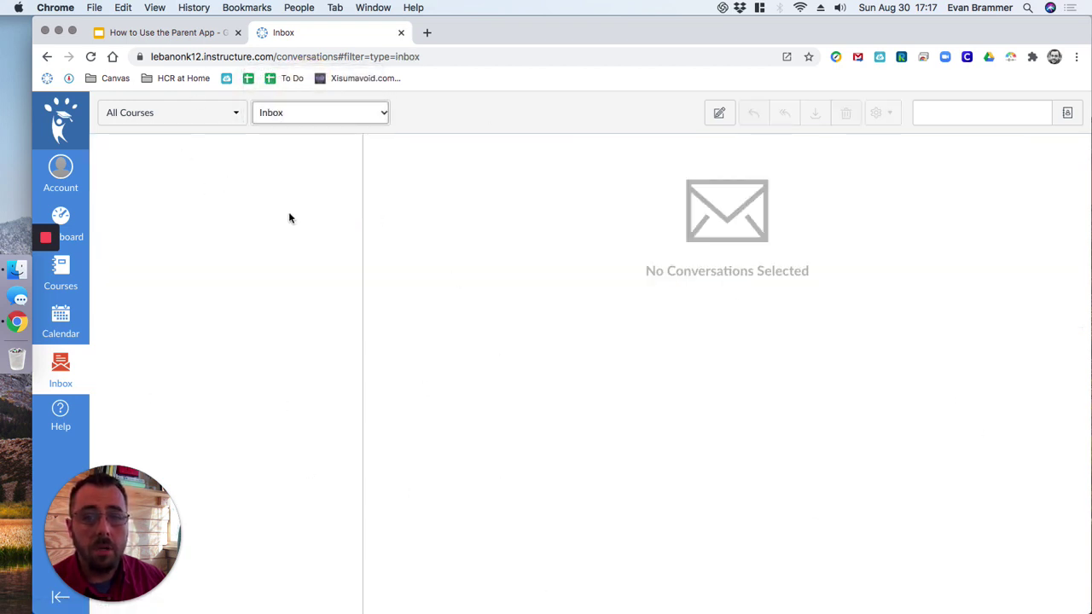